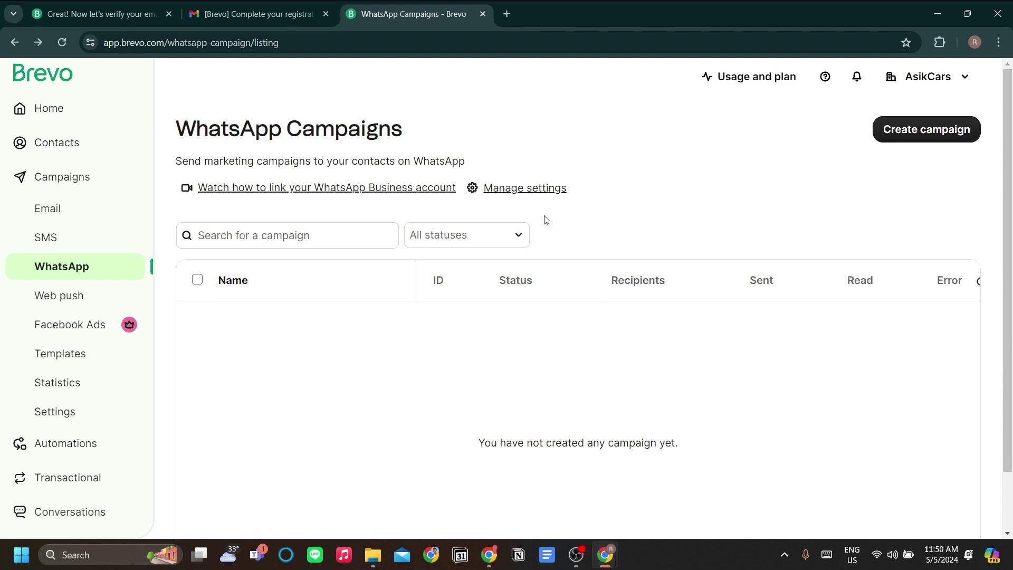
Step: Open WhatsApp Settings from the Campaigns page's Manage settings link
left_click(527, 194)
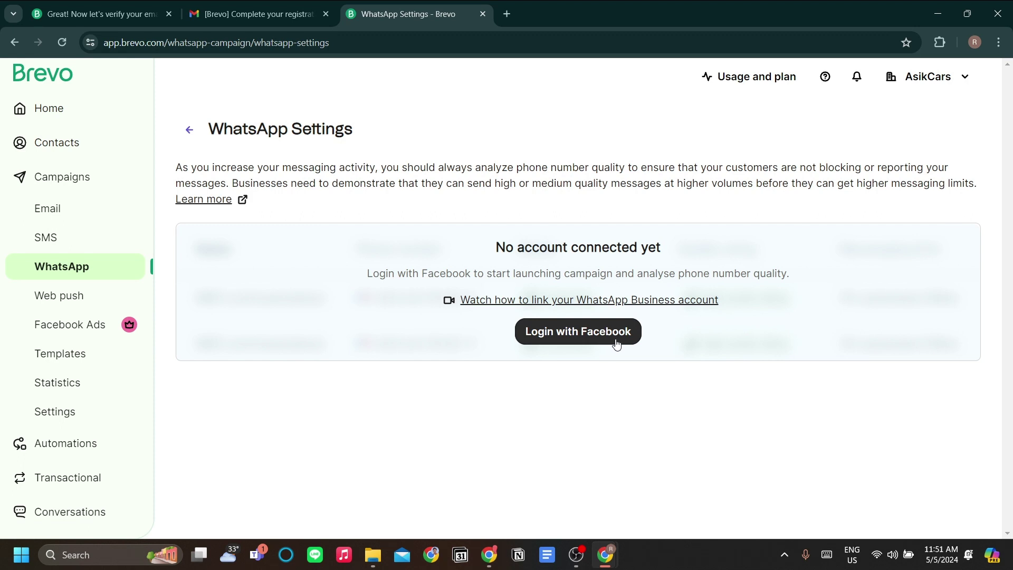
Step: Start the Login with Facebook setup and review the phone number requirement
left_click(580, 341)
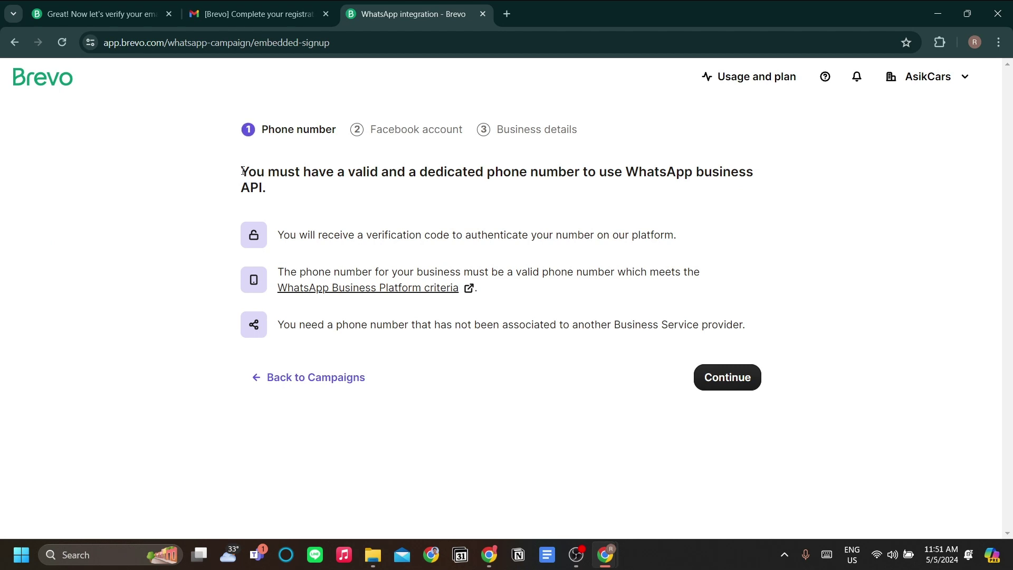
left_click_drag(243, 170, 378, 215)
left_click(403, 212)
Step: Review the Facebook account requirements and continue to the Business details step
left_click(719, 384)
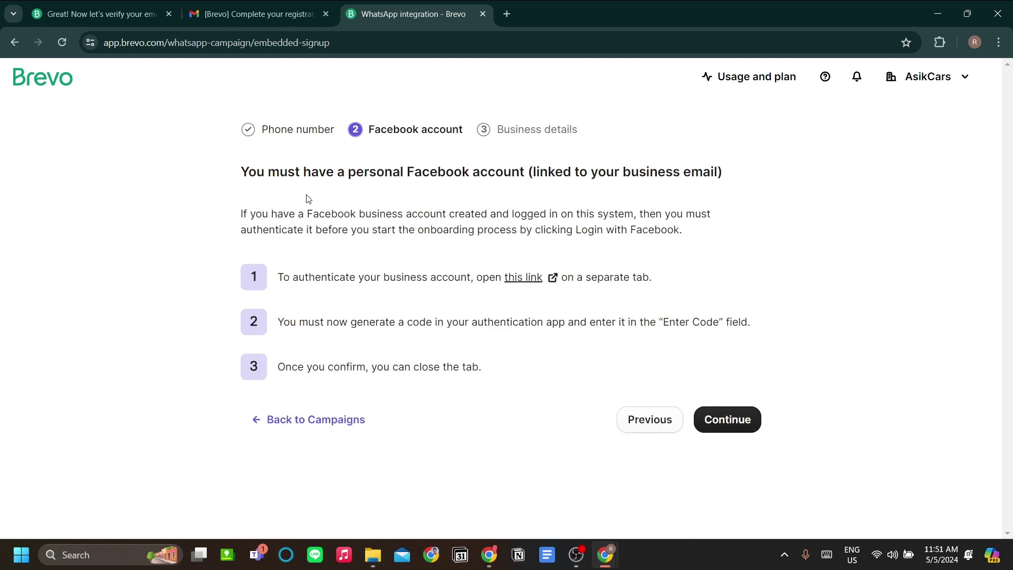
left_click_drag(248, 171, 588, 174)
left_click(599, 199)
left_click_drag(534, 213, 716, 217)
left_click(716, 218)
left_click_drag(571, 173, 691, 174)
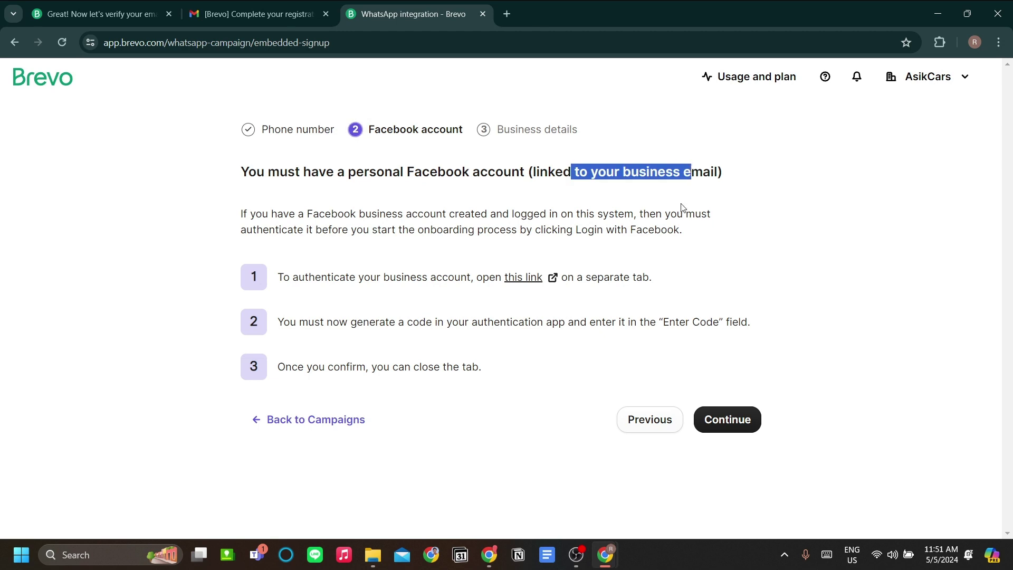
left_click(681, 208)
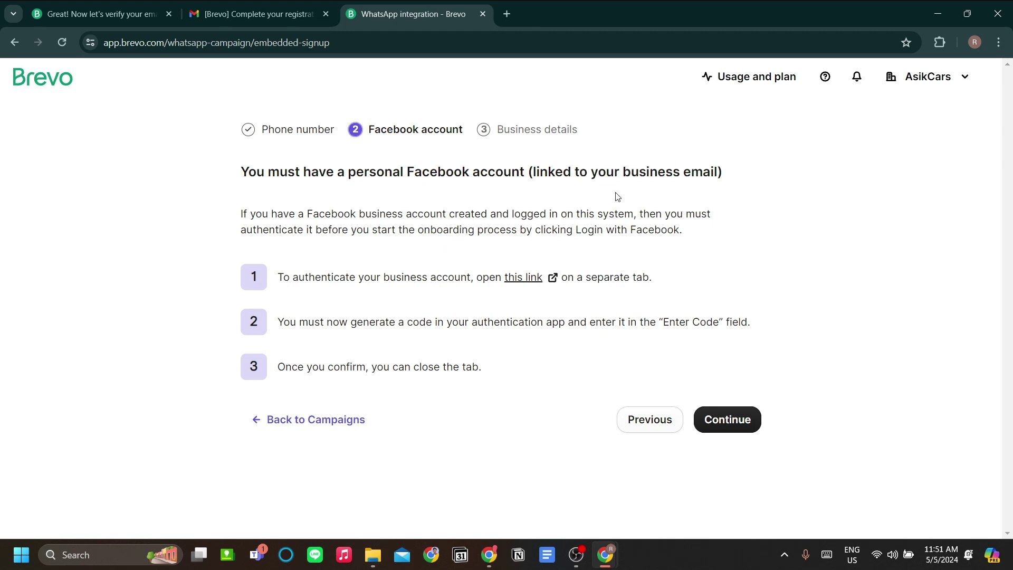
left_click(730, 418)
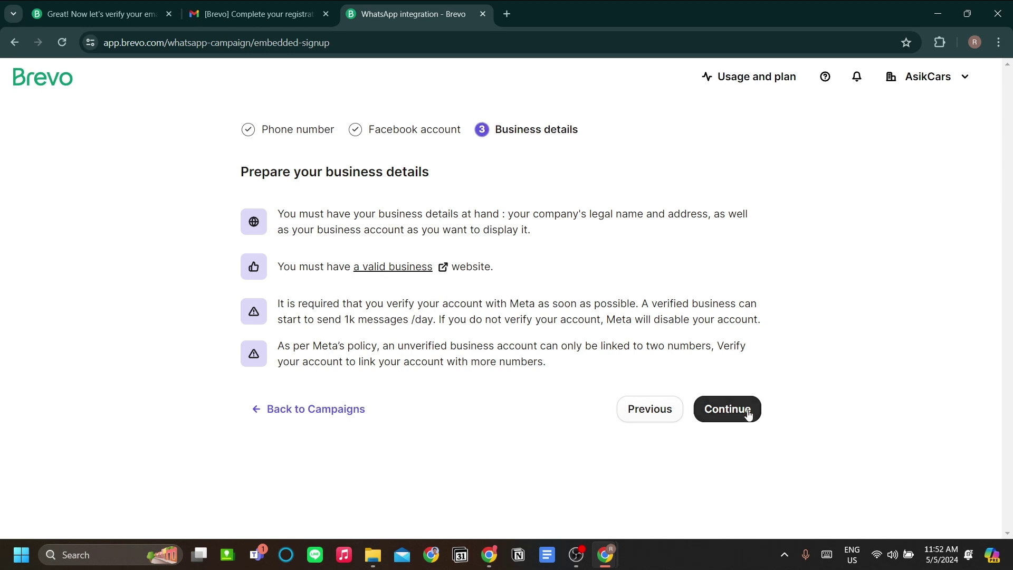
Step: Continue in the Facebook popup as the signed-in user and get started connecting to Brevo
left_click(726, 410)
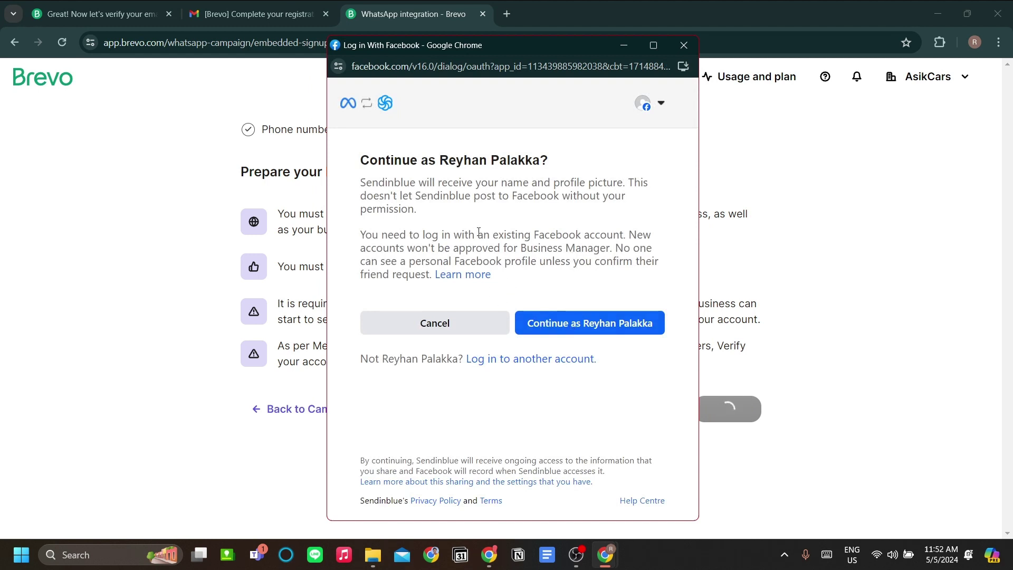
left_click(631, 322)
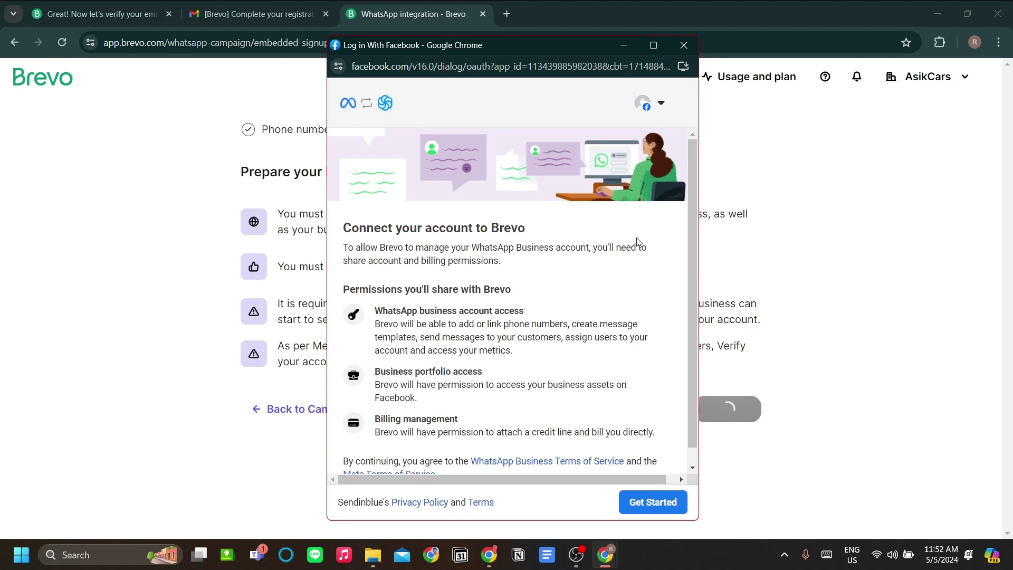
scroll(638, 241, "down", 1)
scroll(570, 401, "up", 1)
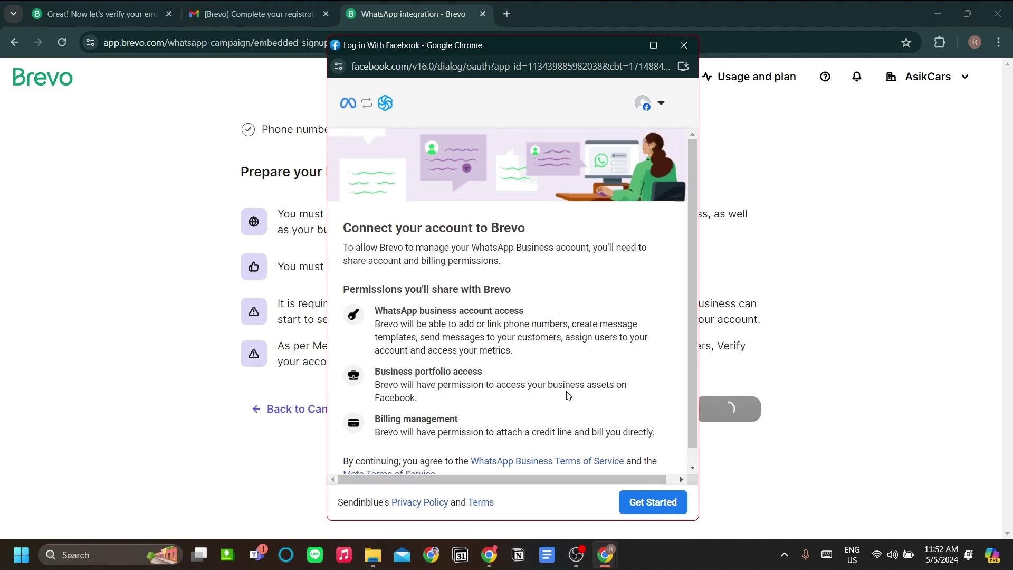
left_click(648, 506)
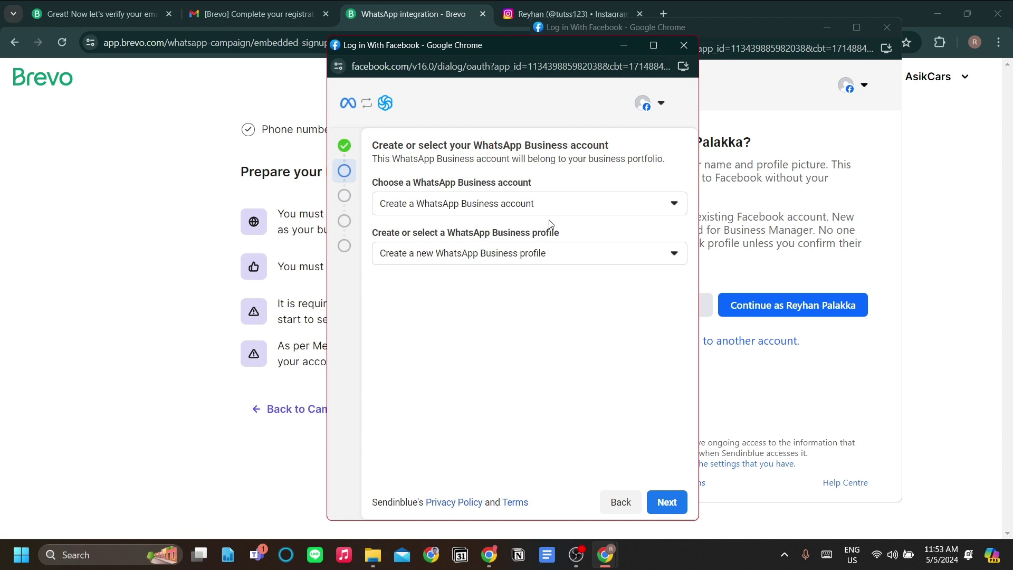
Step: Create the WhatsApp business profile 'AsikCars' in the Automotive category
left_click(673, 508)
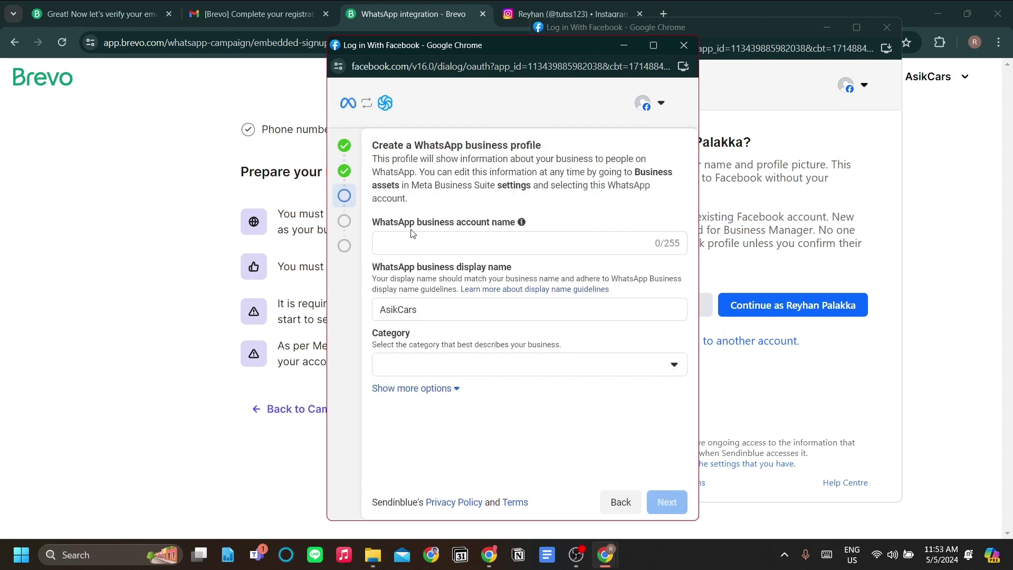
left_click(425, 238)
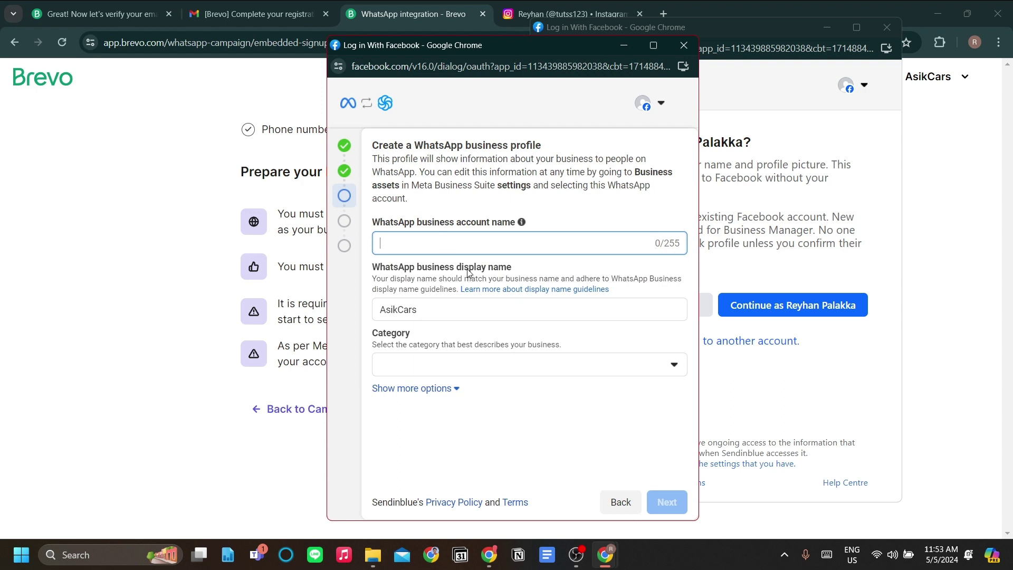
type("AsikCars")
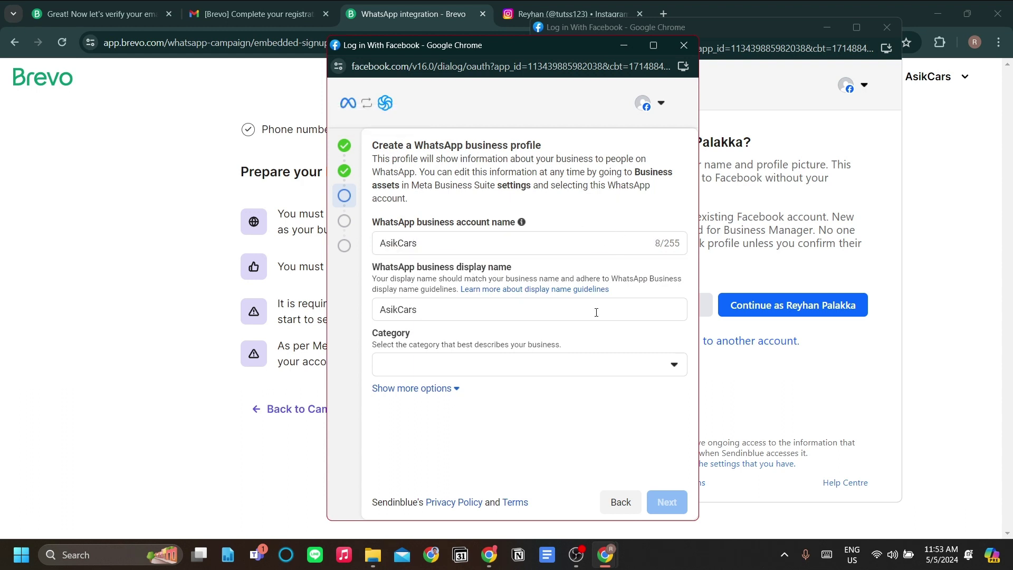
left_click(574, 369)
left_click(426, 227)
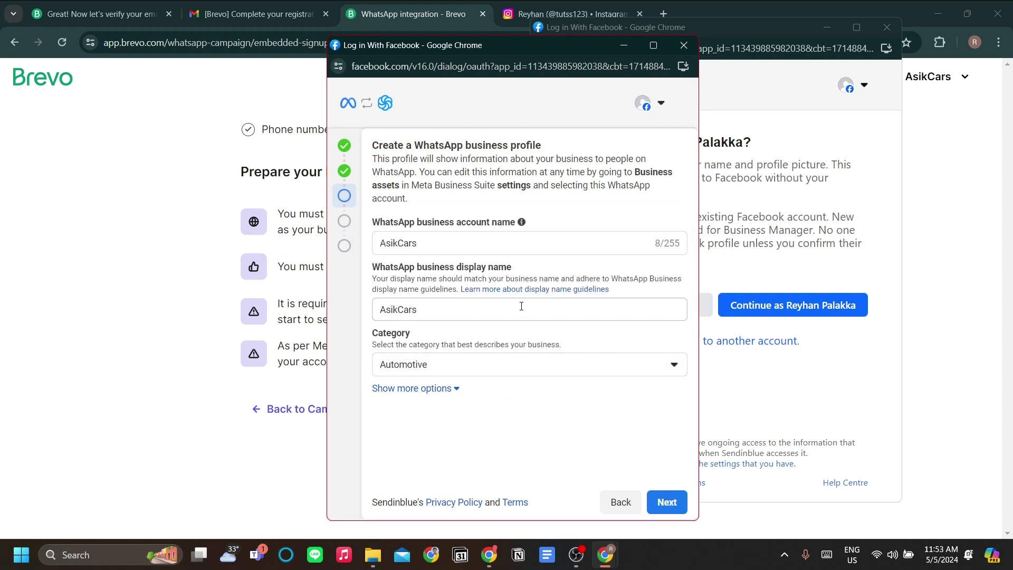
left_click(667, 501)
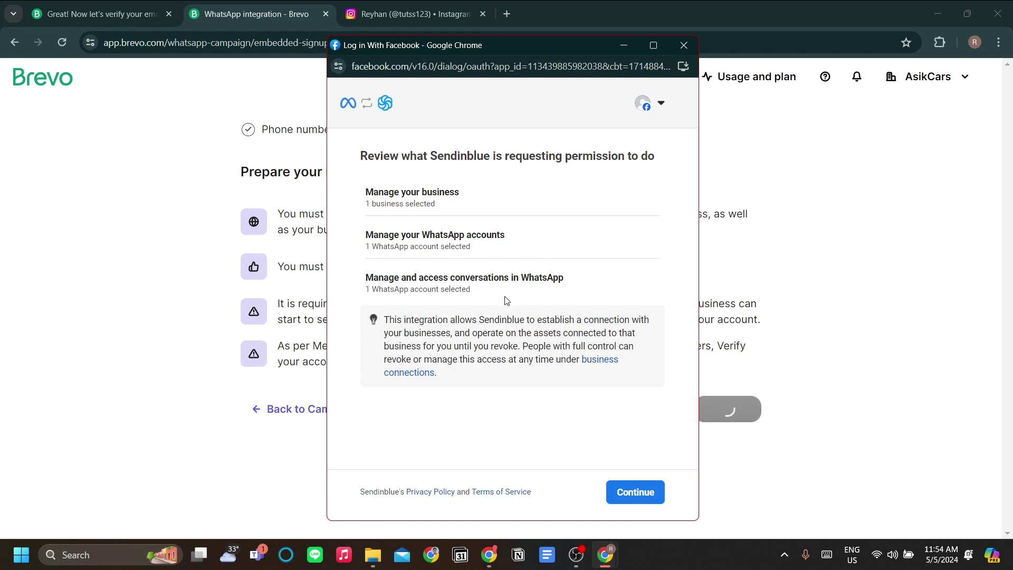
Step: Approve Sendinblue's requested permissions and finish the Facebook connection
left_click(649, 494)
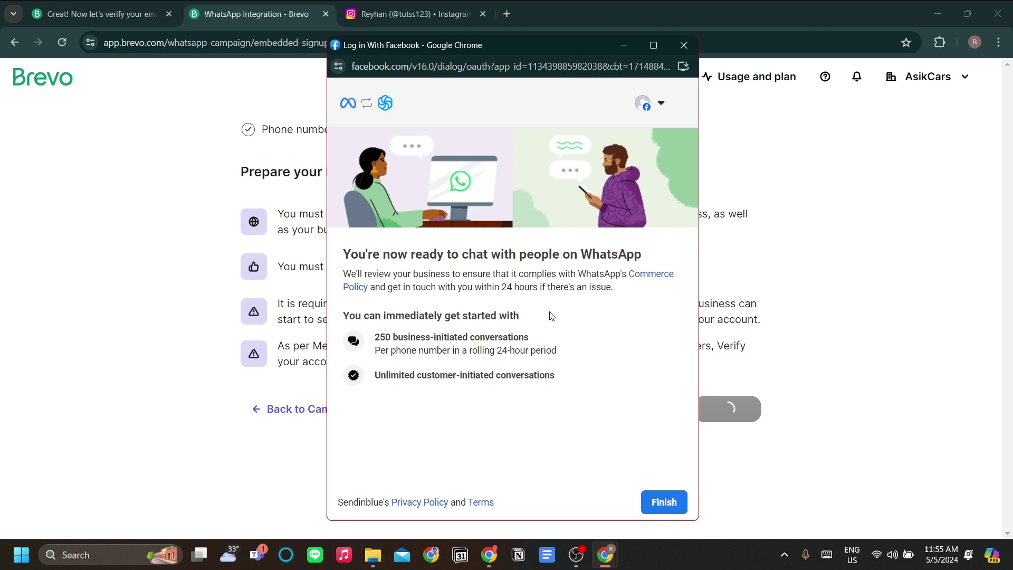
left_click(663, 502)
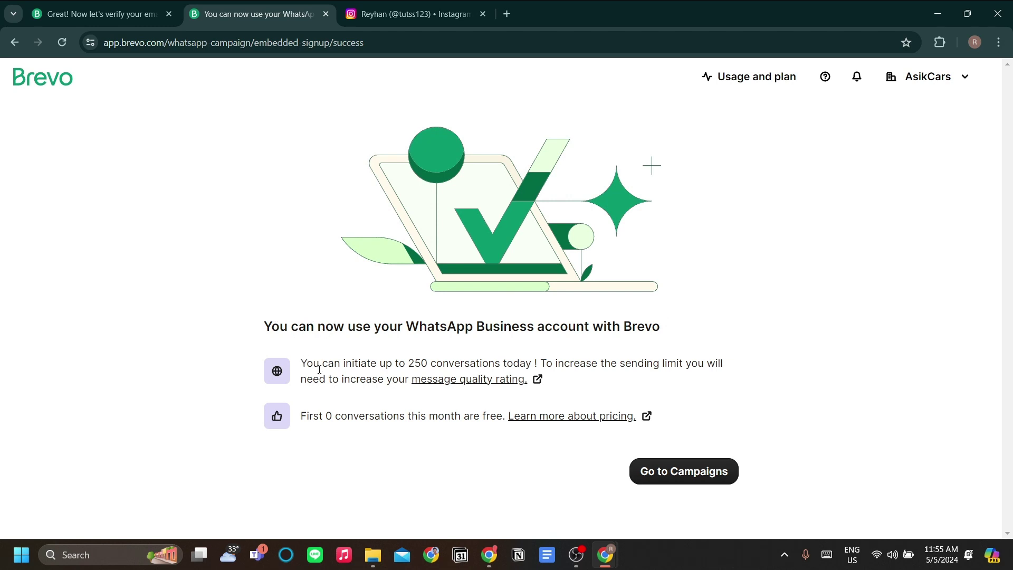
Step: Note the 250-conversation daily limit, then go to the WhatsApp Campaigns list
left_click_drag(305, 364, 531, 364)
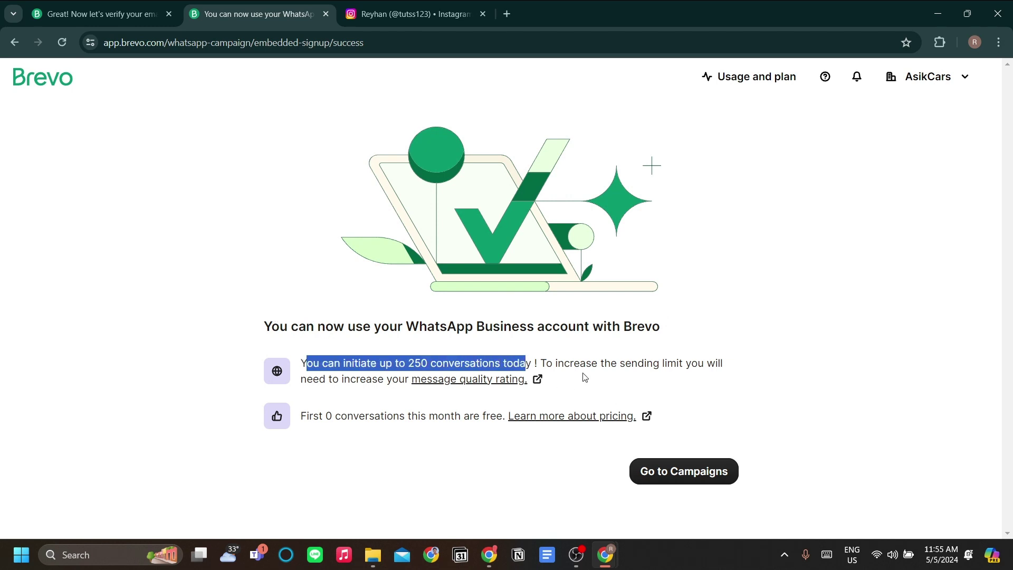
left_click(585, 376)
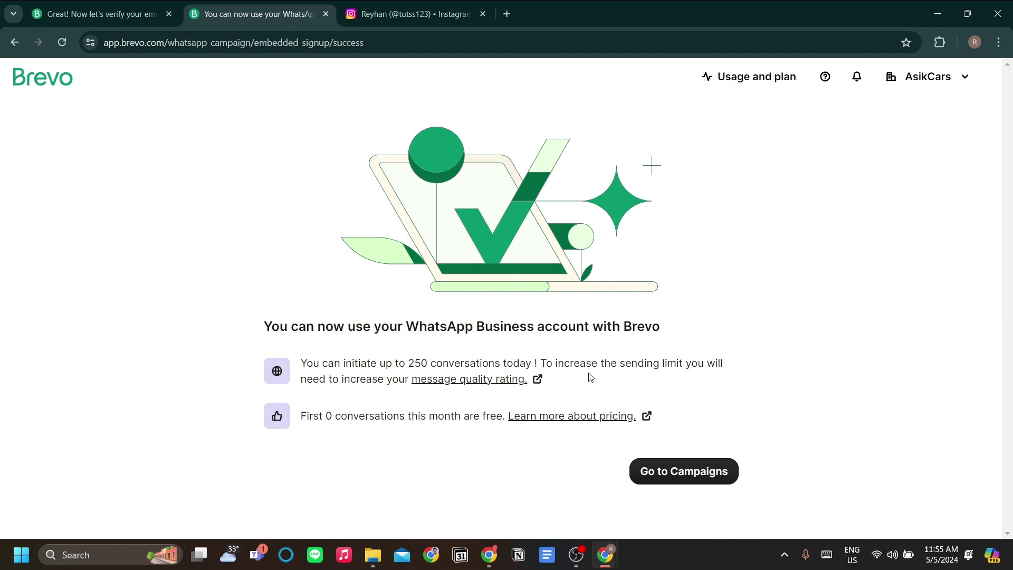
left_click(709, 476)
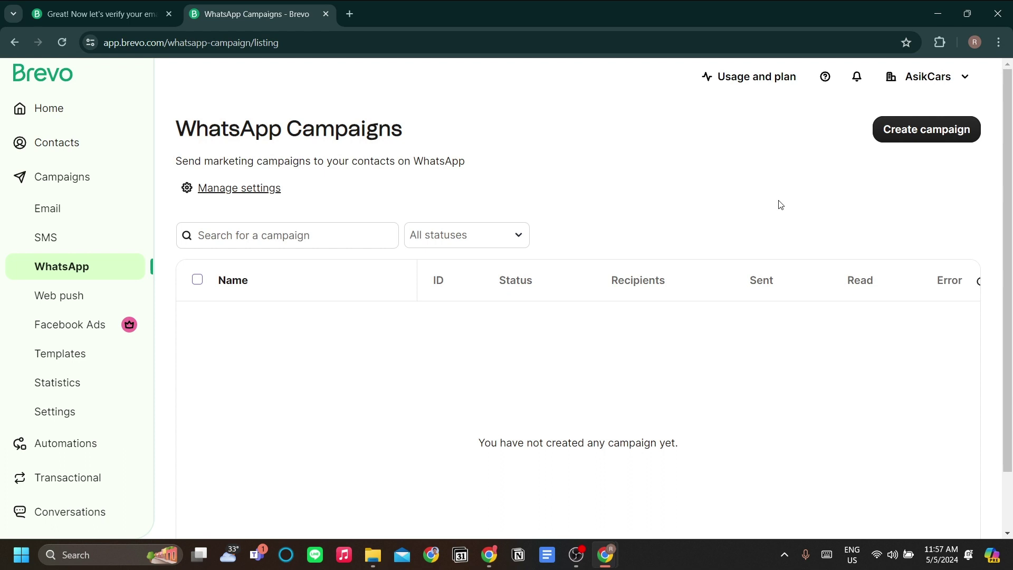
Step: Create a WhatsApp campaign named 'New Launch' and save AsikCars as the sender
left_click(912, 133)
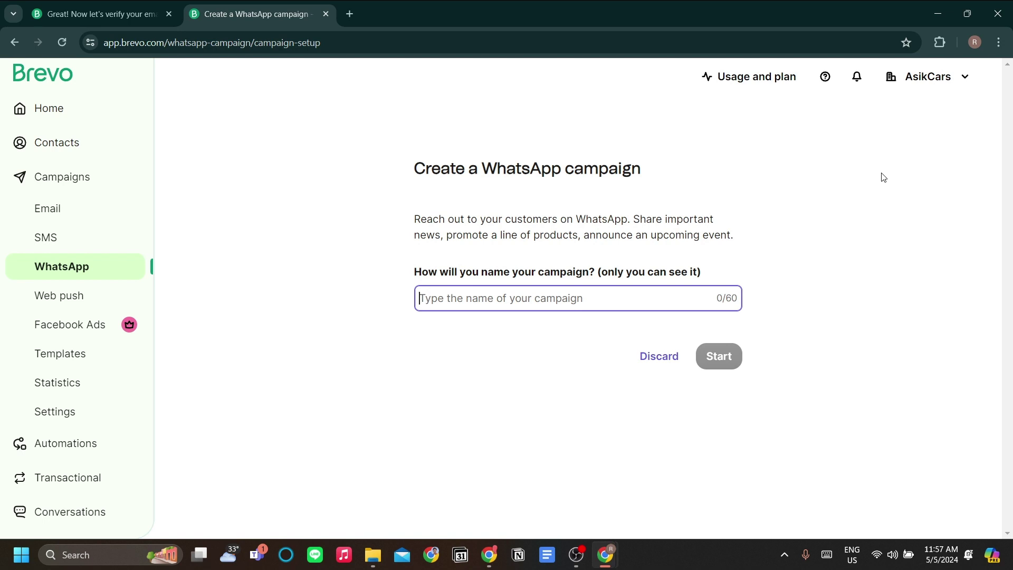
type("New ")
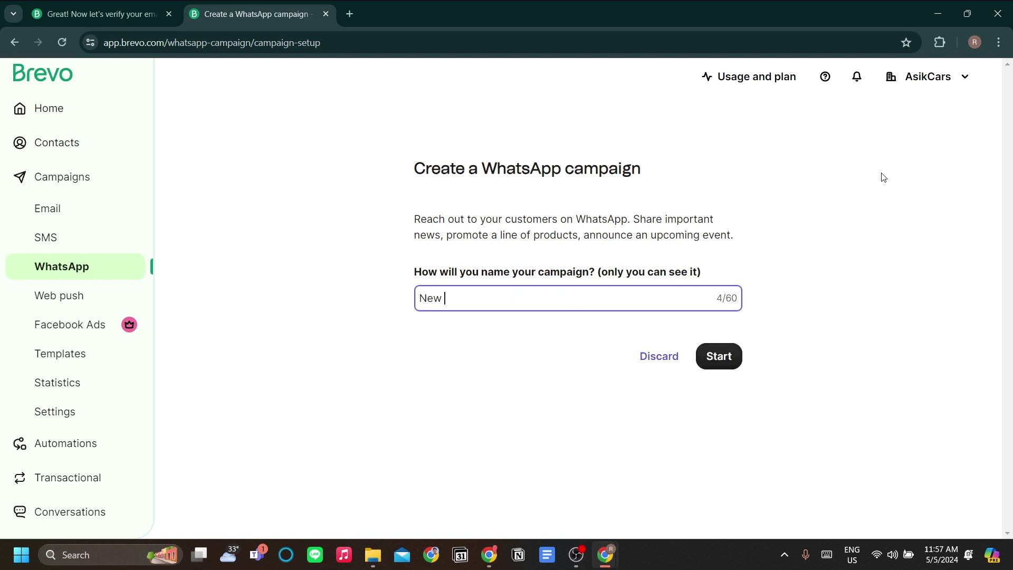
type("Launch")
left_click(721, 357)
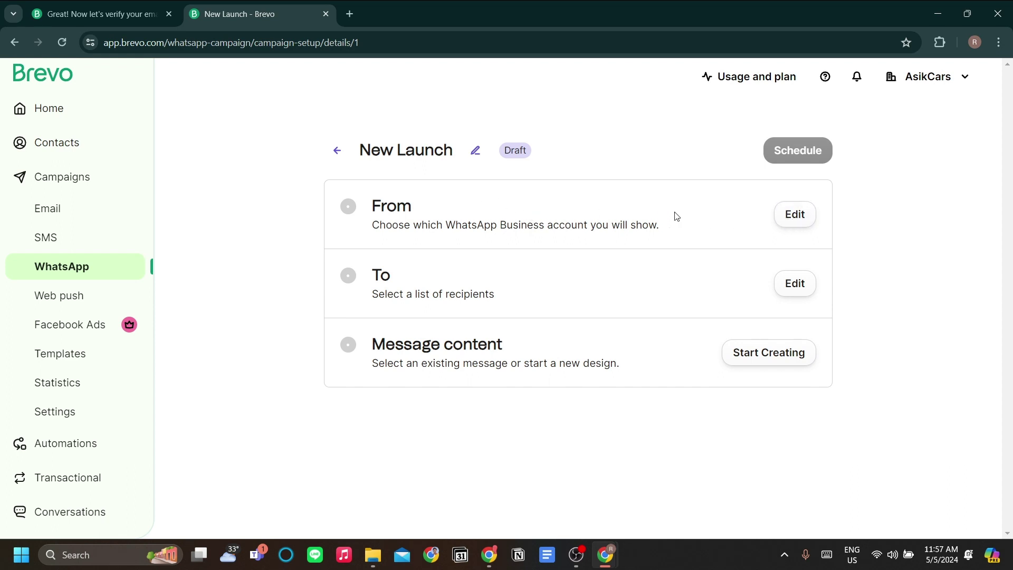
left_click(795, 214)
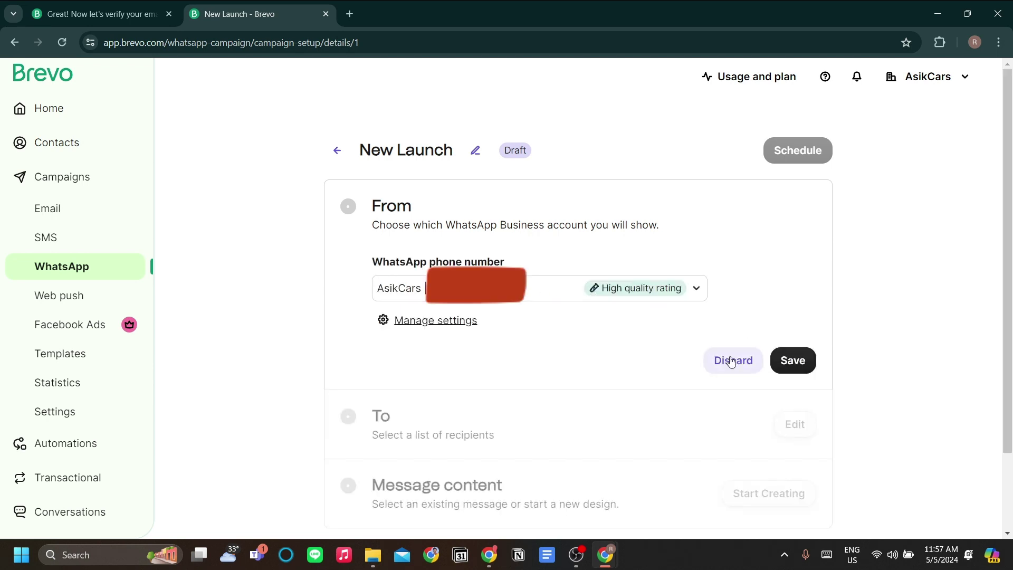
left_click(775, 360)
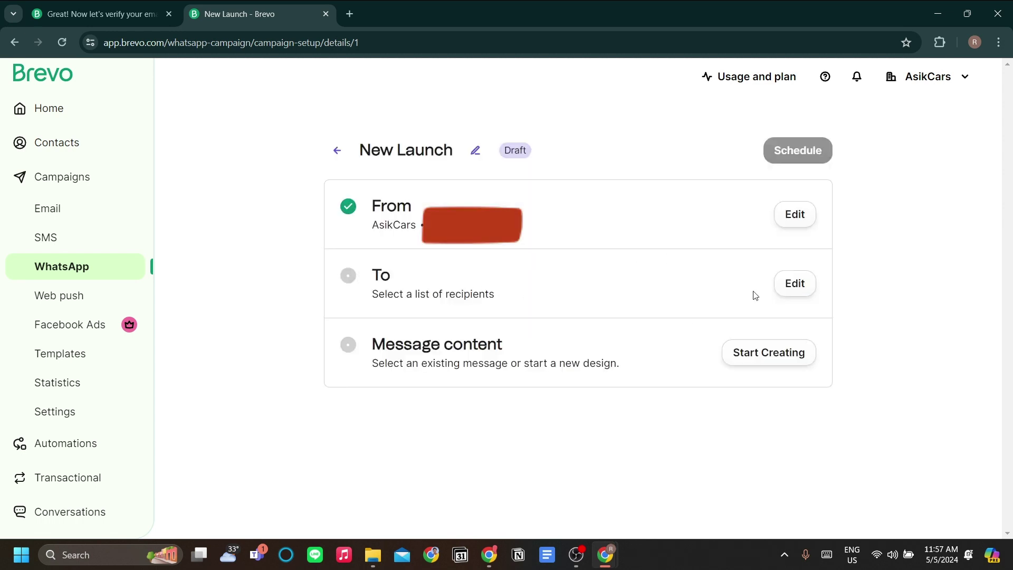
Step: Choose 'Your first list' from Client_Folder as the recipients and save
left_click(797, 285)
left_click(538, 350)
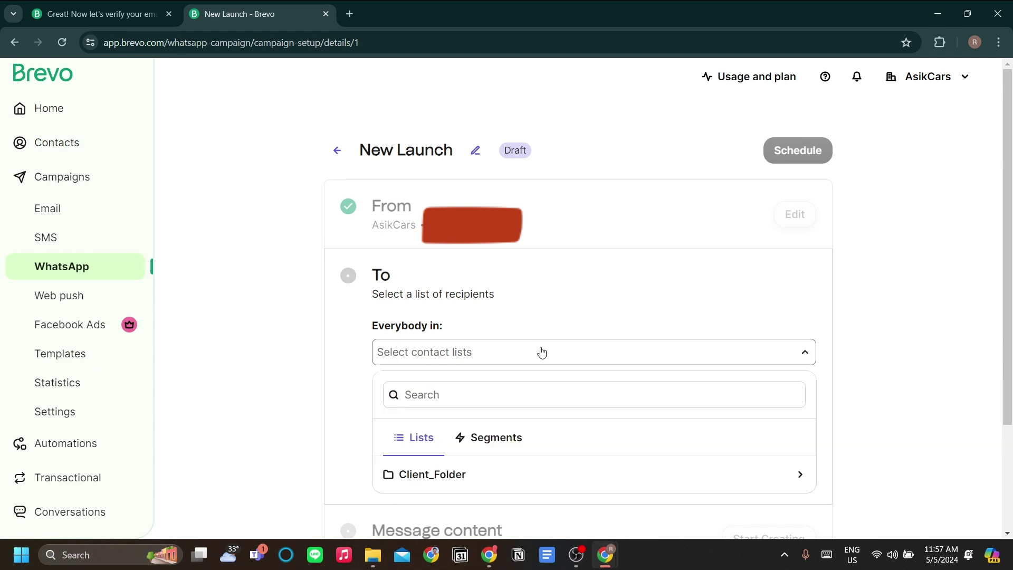
scroll(550, 319, "down", 2)
left_click(524, 286)
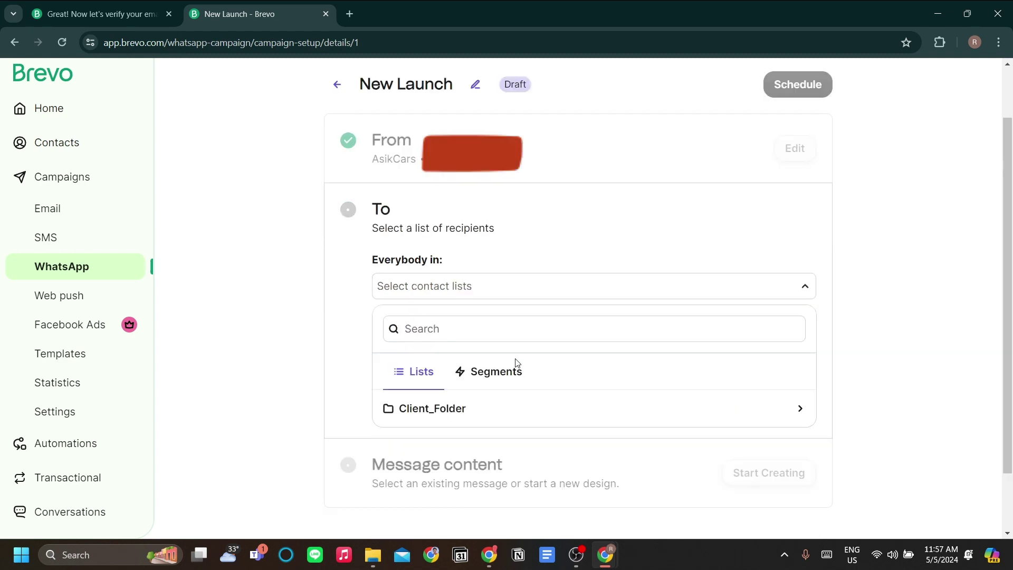
left_click(510, 409)
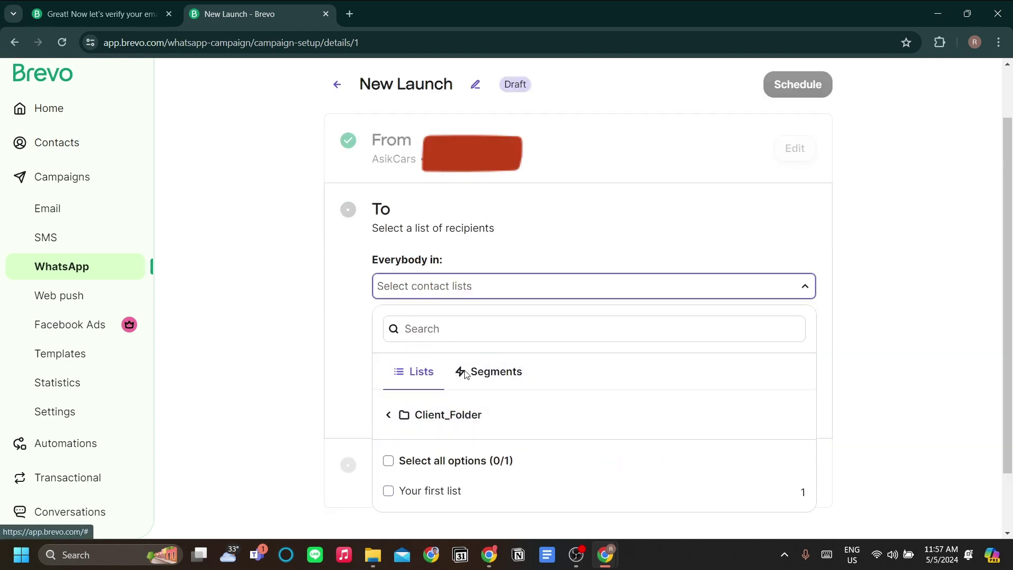
left_click(473, 492)
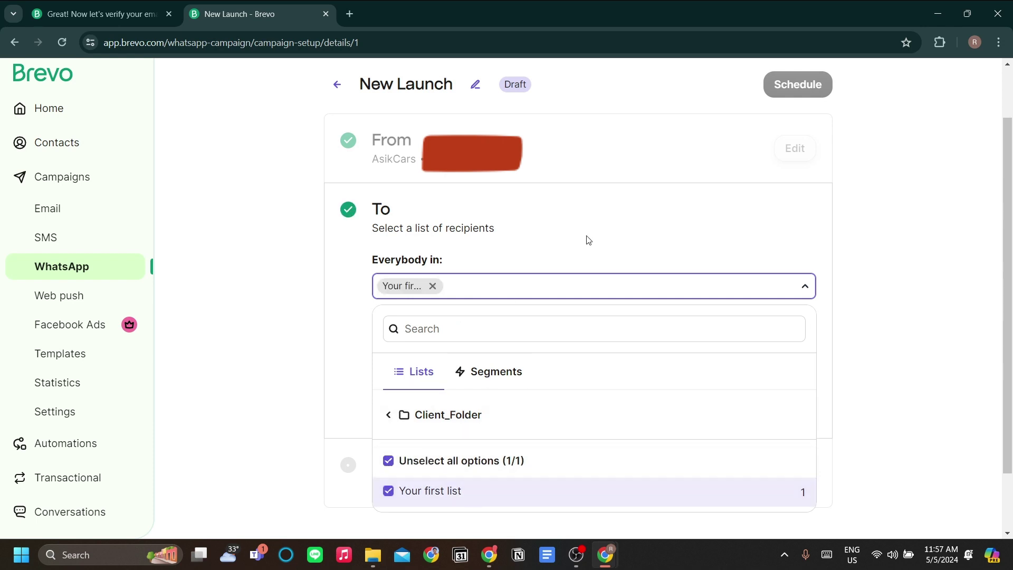
left_click(647, 242)
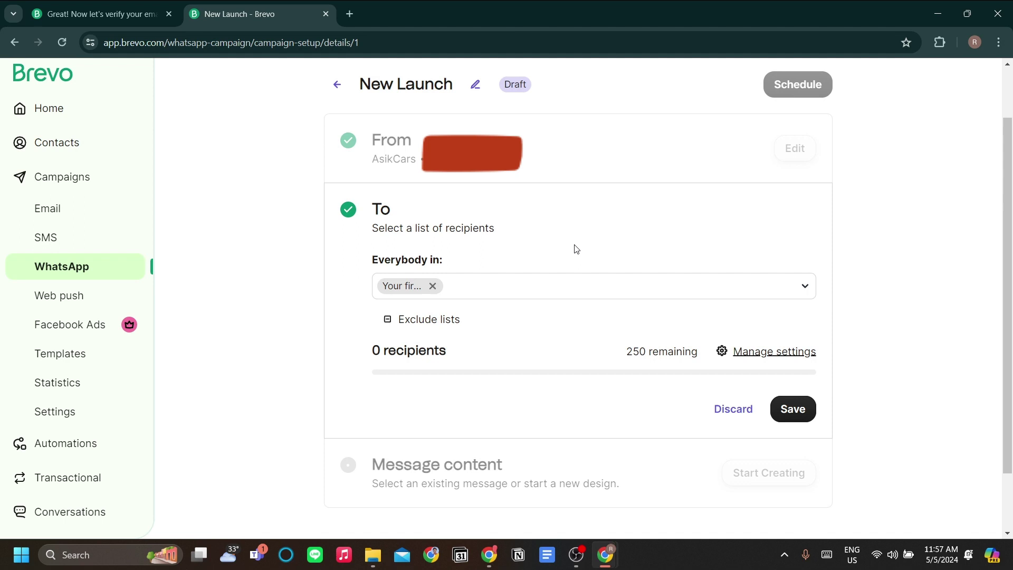
left_click(793, 409)
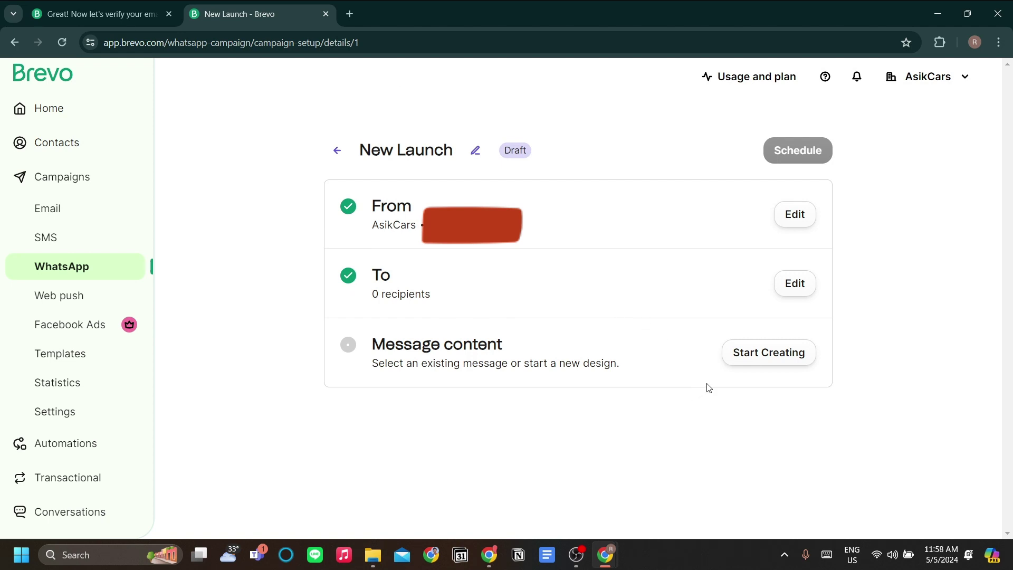
Step: Start a new template from scratch and name it 'new_launch'
left_click(771, 356)
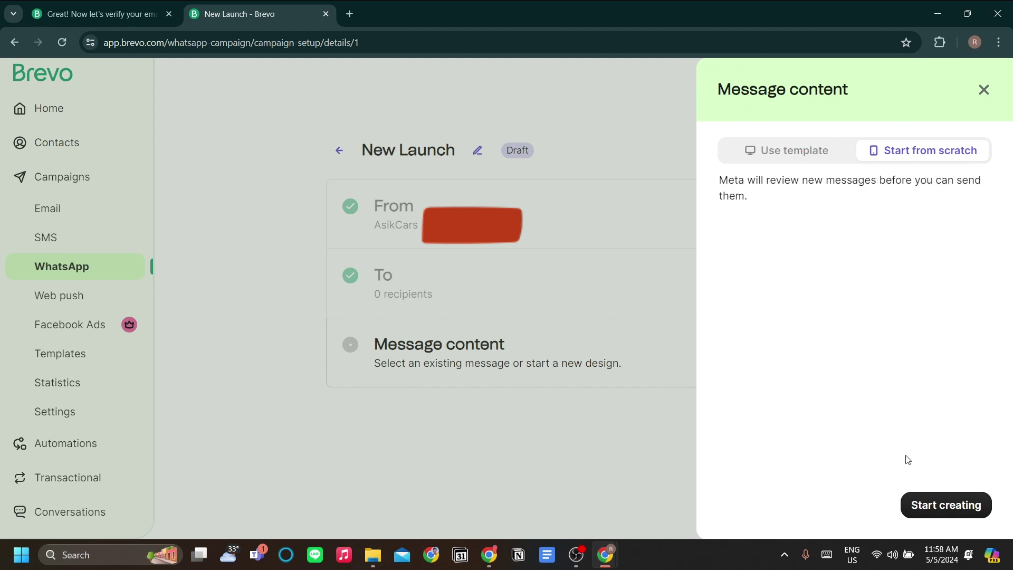
left_click(955, 504)
scroll(764, 316, "down", 2)
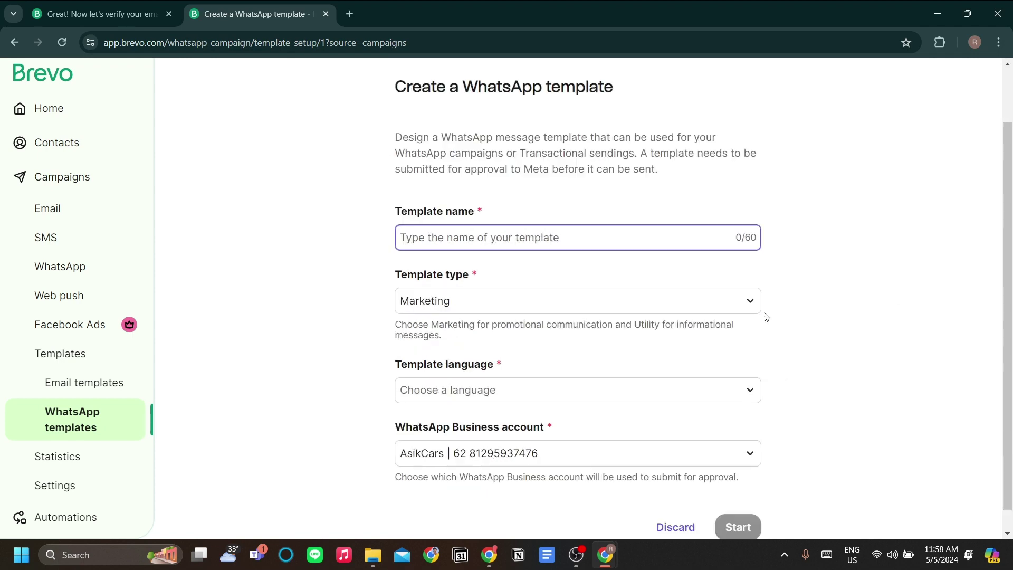
scroll(704, 251, "up", 2)
scroll(698, 270, "down", 2)
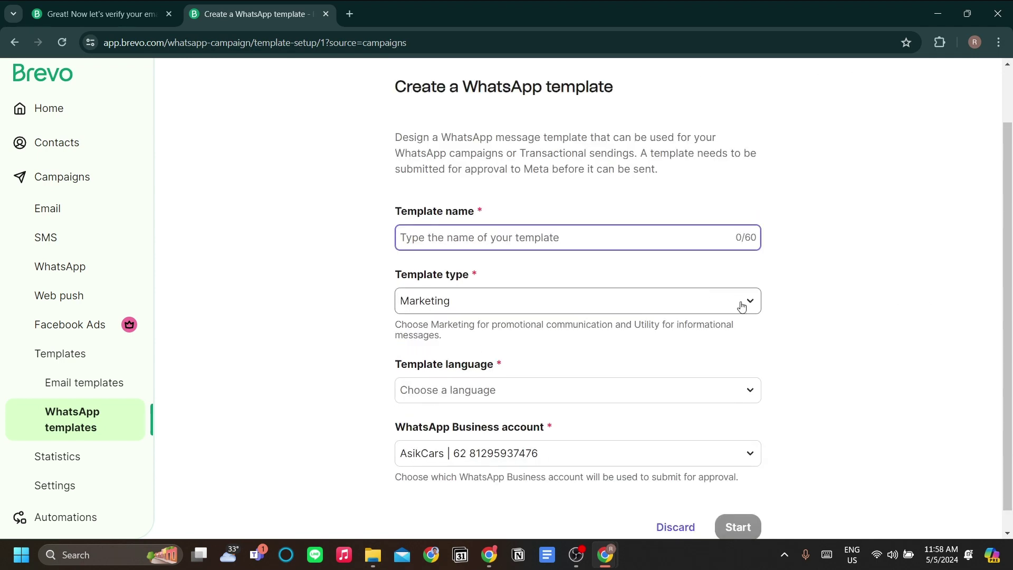
scroll(796, 326, "up", 1)
scroll(796, 326, "down", 1)
scroll(802, 322, "up", 1)
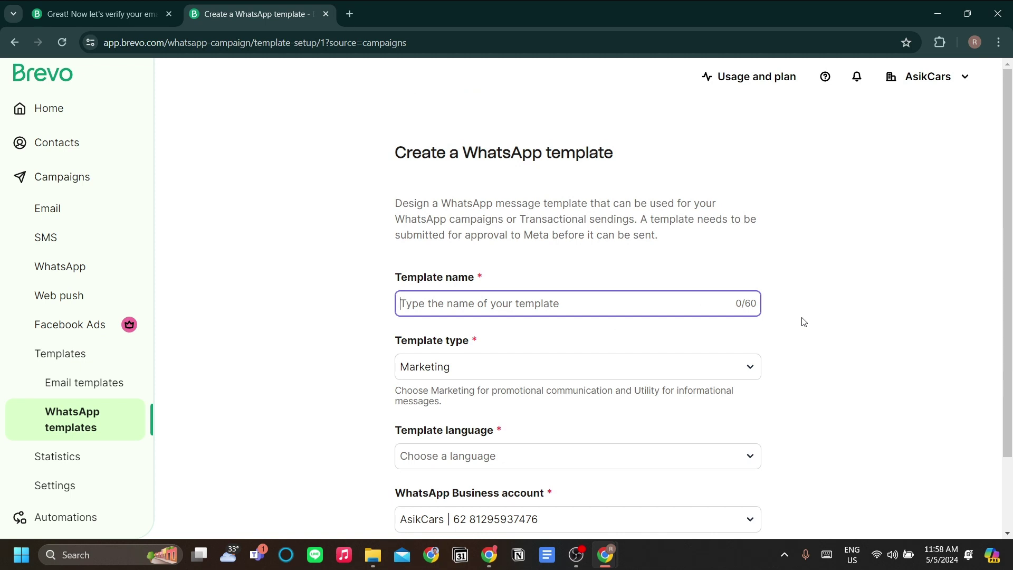
type("new_")
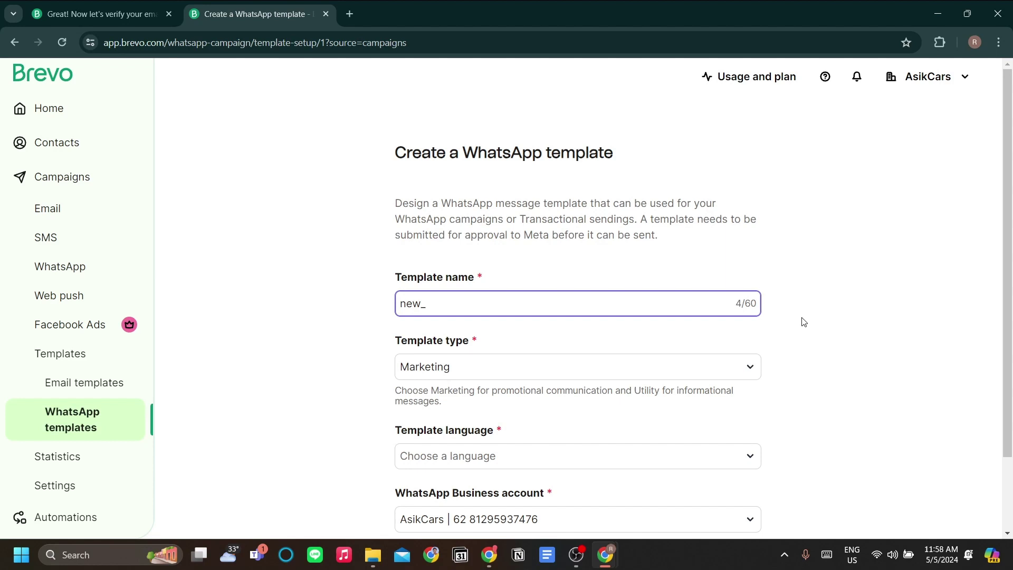
type("launch")
Step: Keep Marketing as the template type and set the language to English
scroll(680, 278, "down", 2)
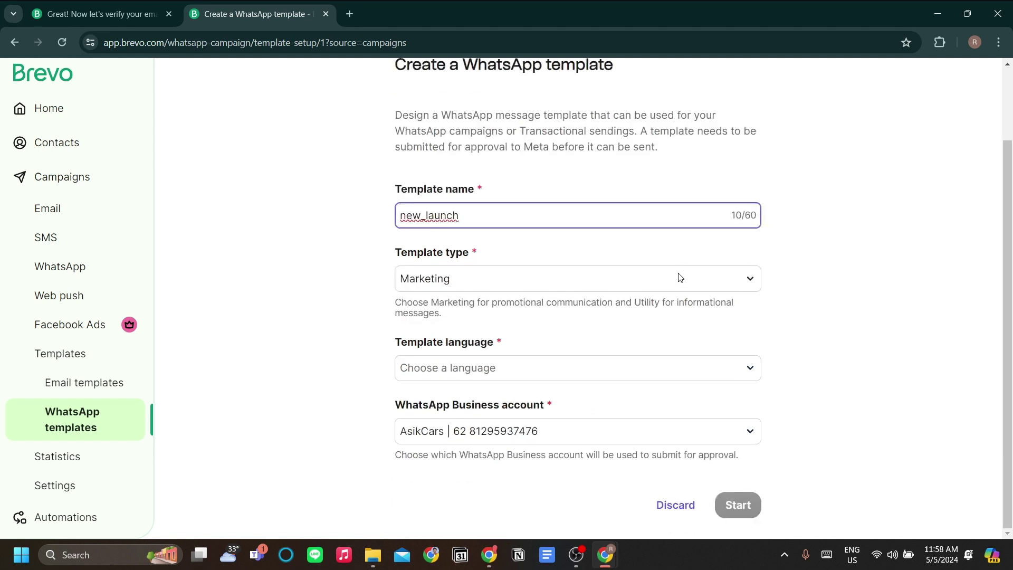
left_click(563, 290)
left_click(564, 344)
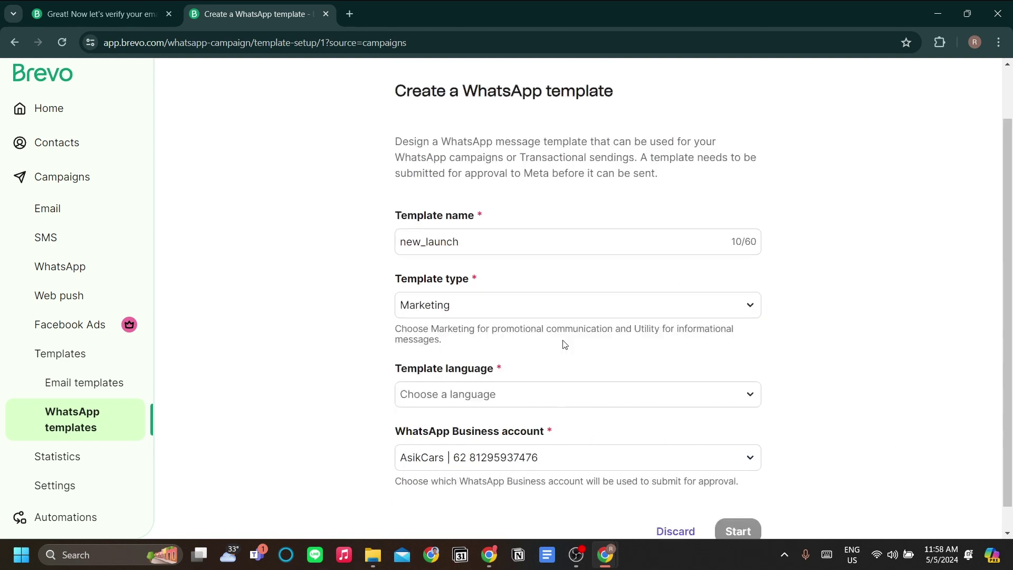
scroll(552, 248, "up", 2)
scroll(543, 279, "down", 2)
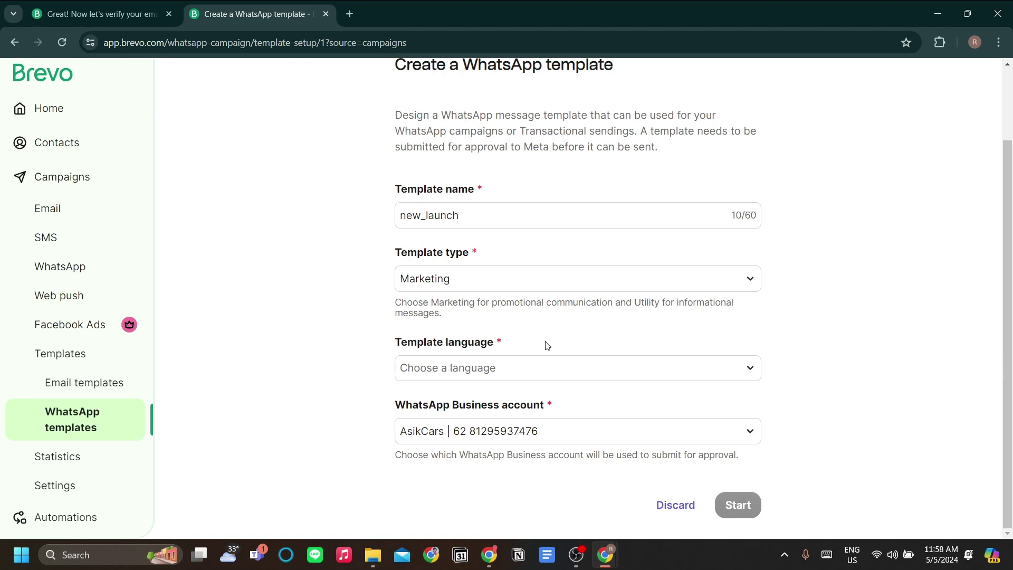
left_click(547, 367)
scroll(505, 229, "down", 3)
scroll(504, 229, "down", 2)
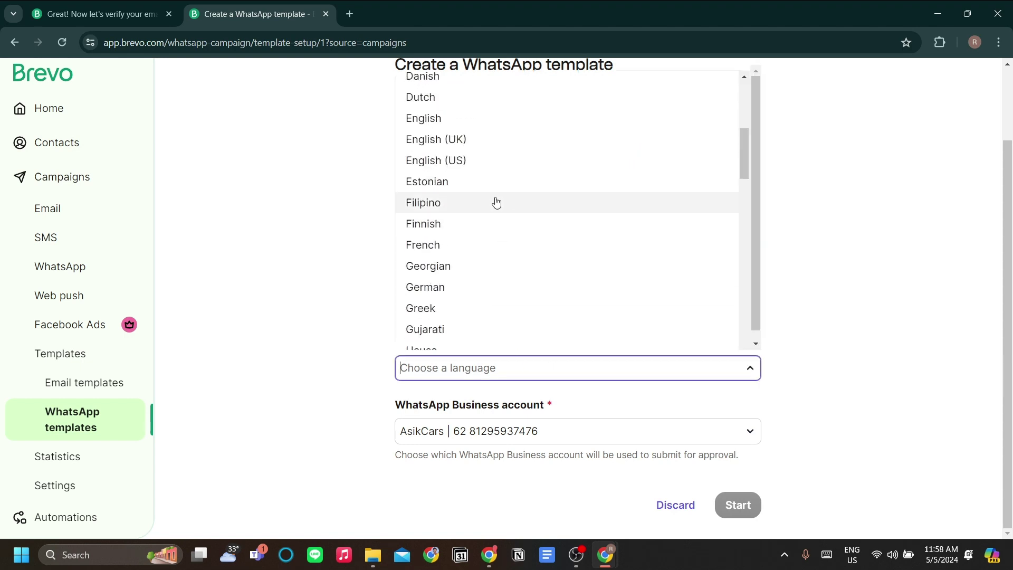
left_click(496, 119)
scroll(752, 428, "up", 2)
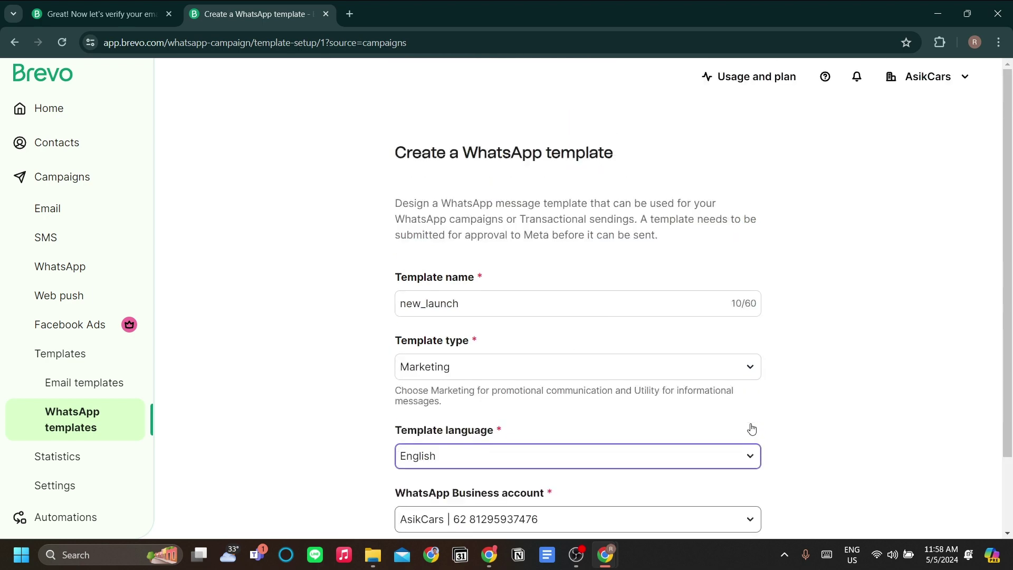
scroll(751, 426, "down", 2)
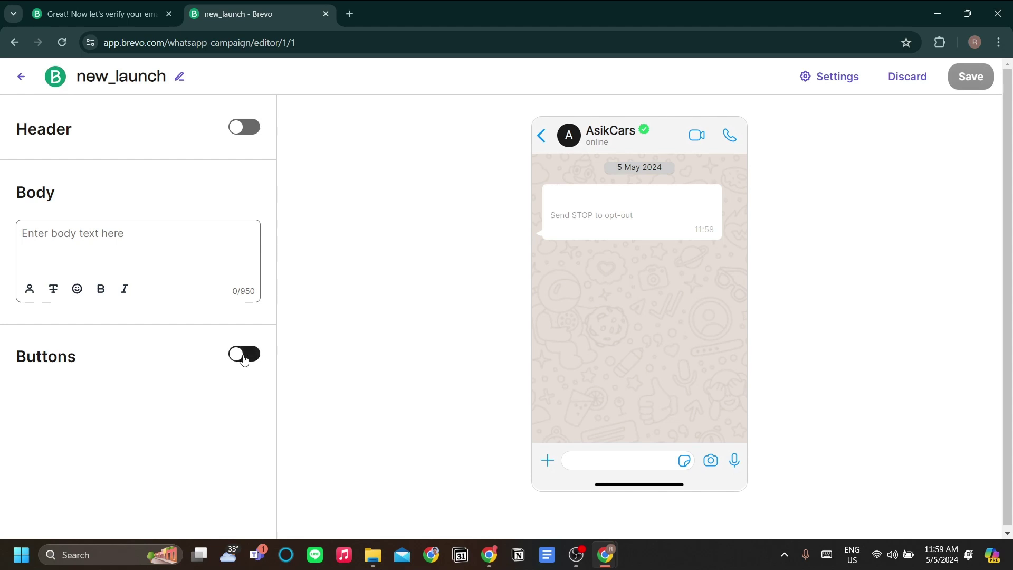
Step: Enable a text header and enter 'Hello' as its text
left_click(242, 133)
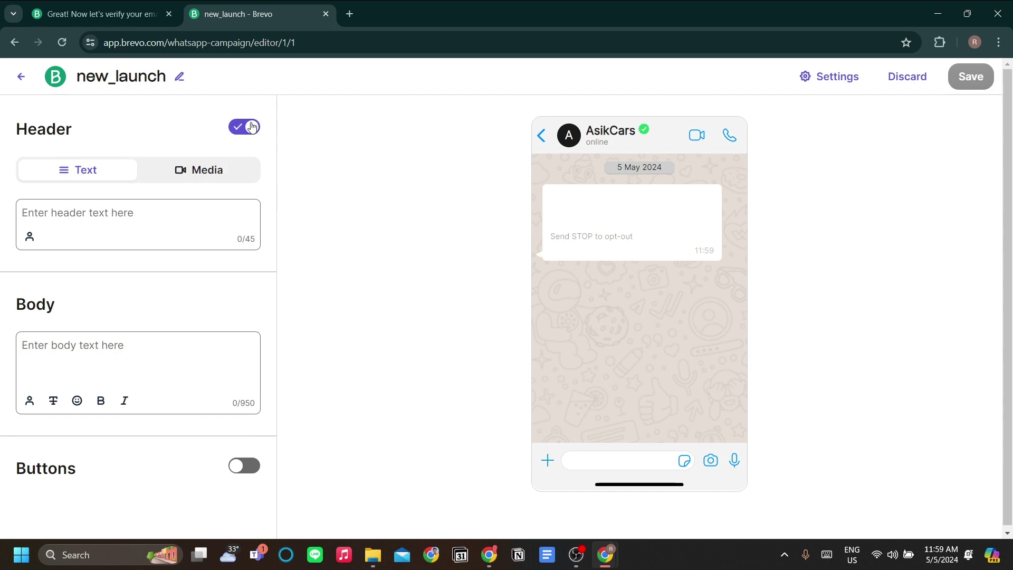
left_click(243, 126)
left_click(243, 126)
left_click(208, 205)
type("Hello!")
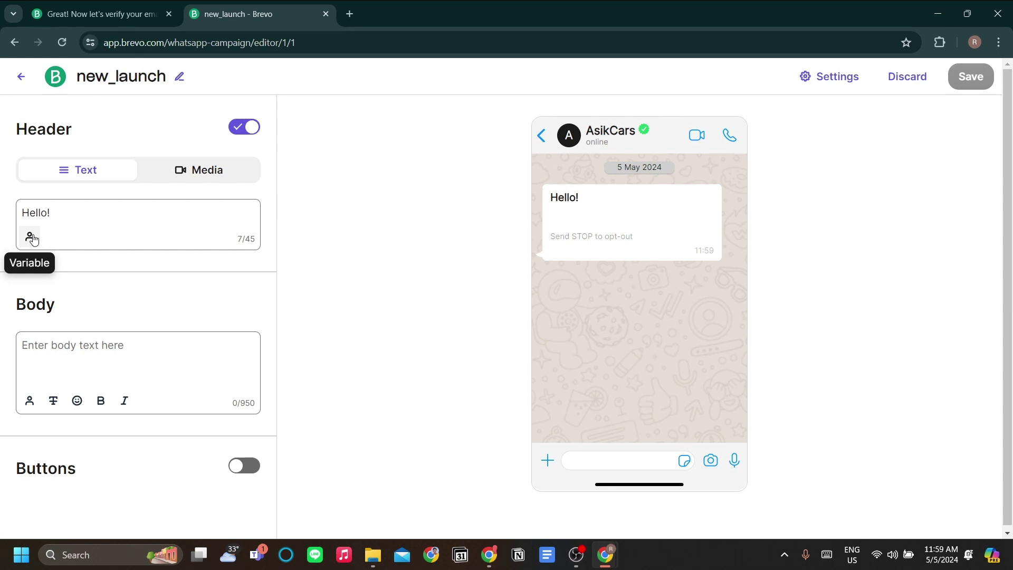
type("+")
key("BackSpace")
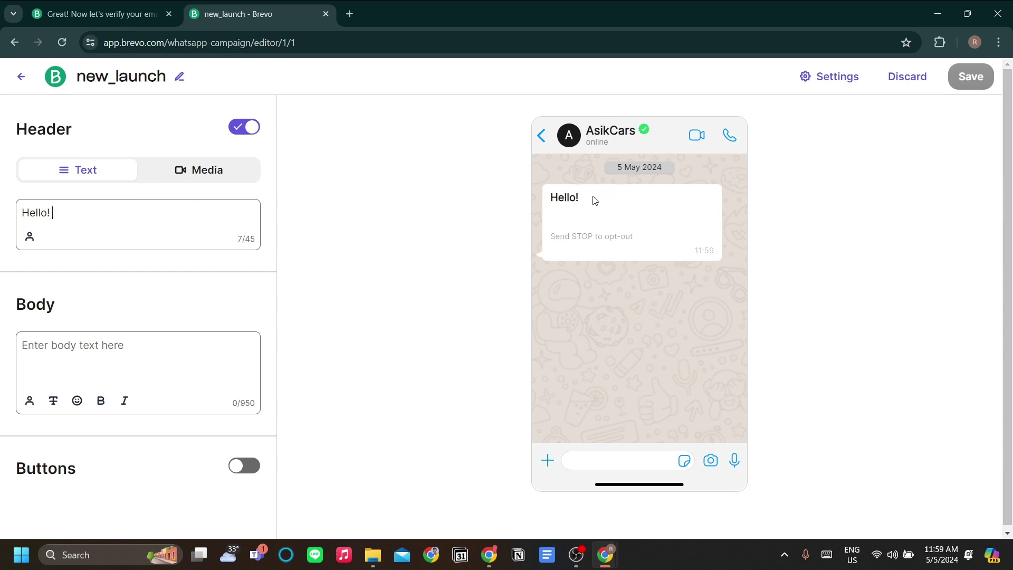
Step: Insert the FIRSTNAME variable into the header with 'Friend' as the fallback value
left_click(35, 237)
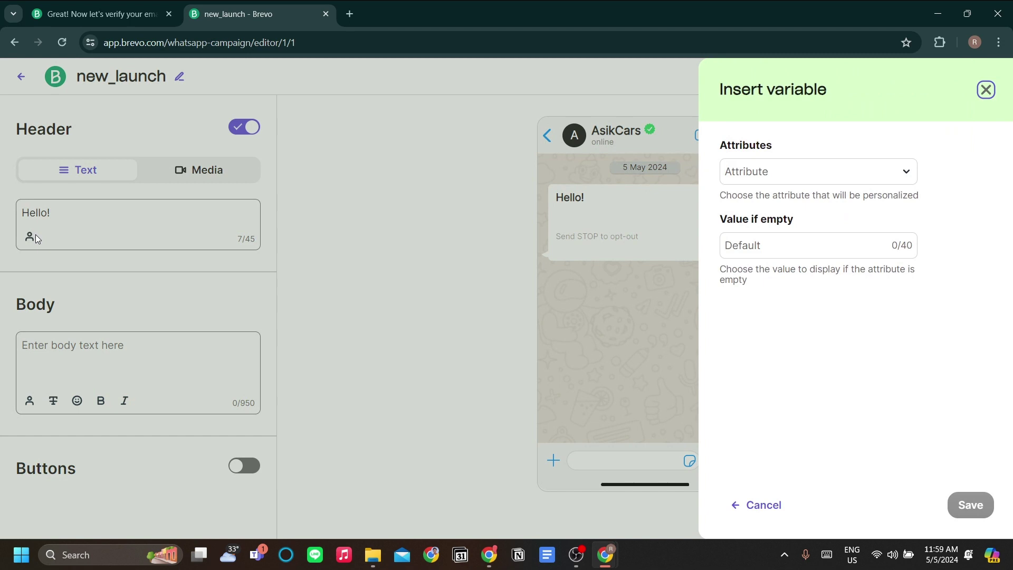
left_click(794, 178)
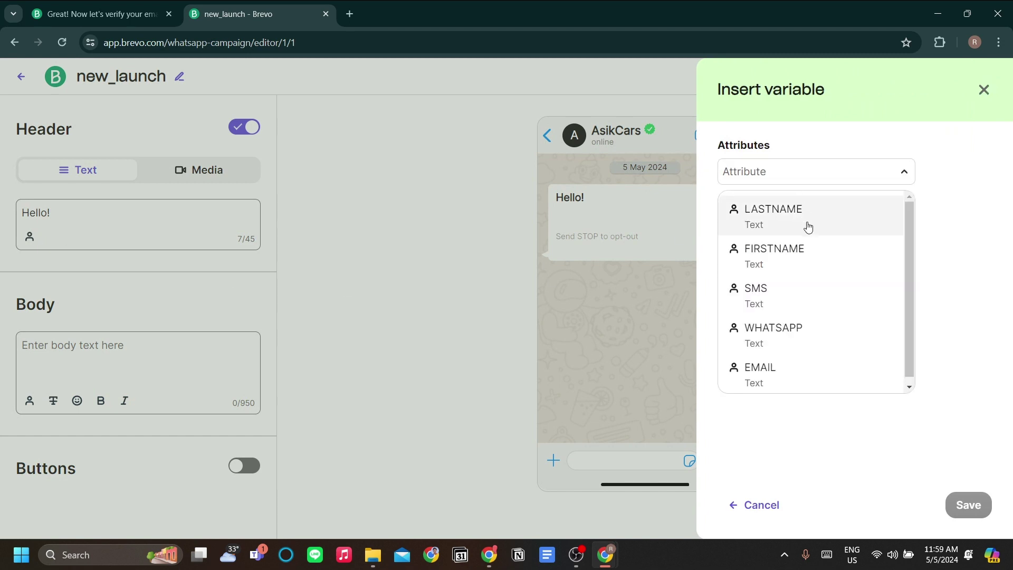
left_click(812, 267)
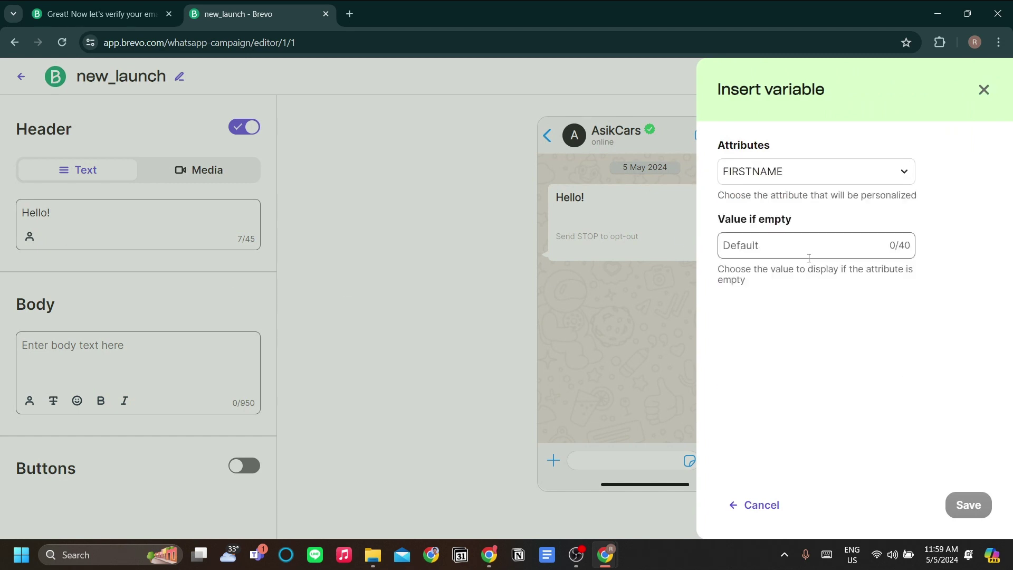
left_click(808, 252)
left_click(812, 284)
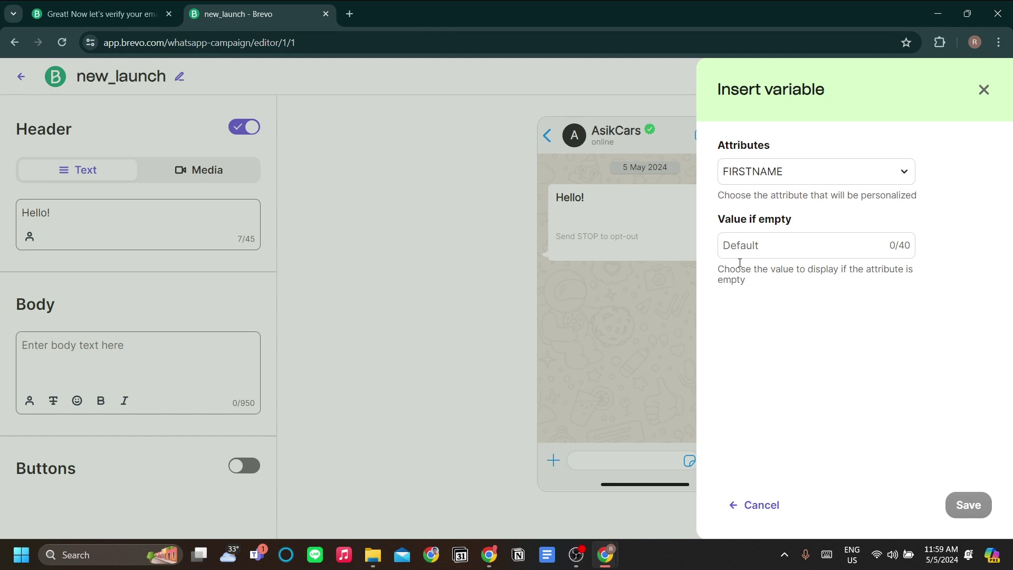
left_click(785, 255)
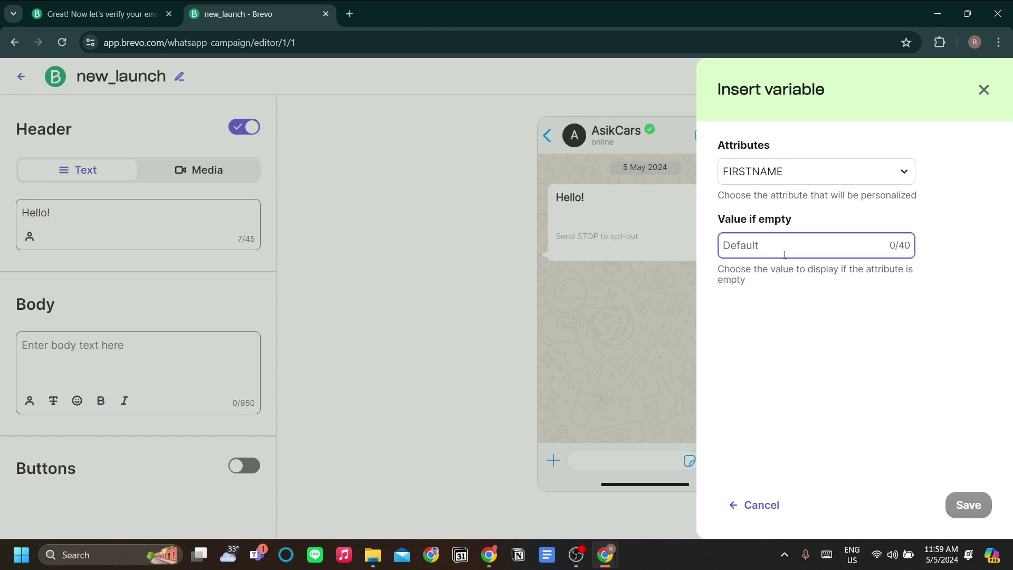
type("Friend")
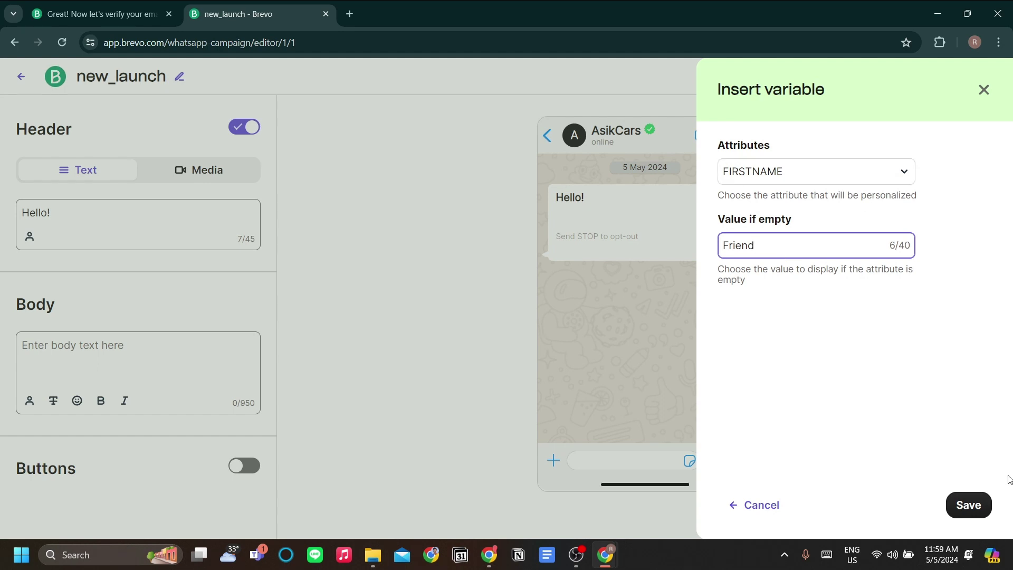
left_click(970, 506)
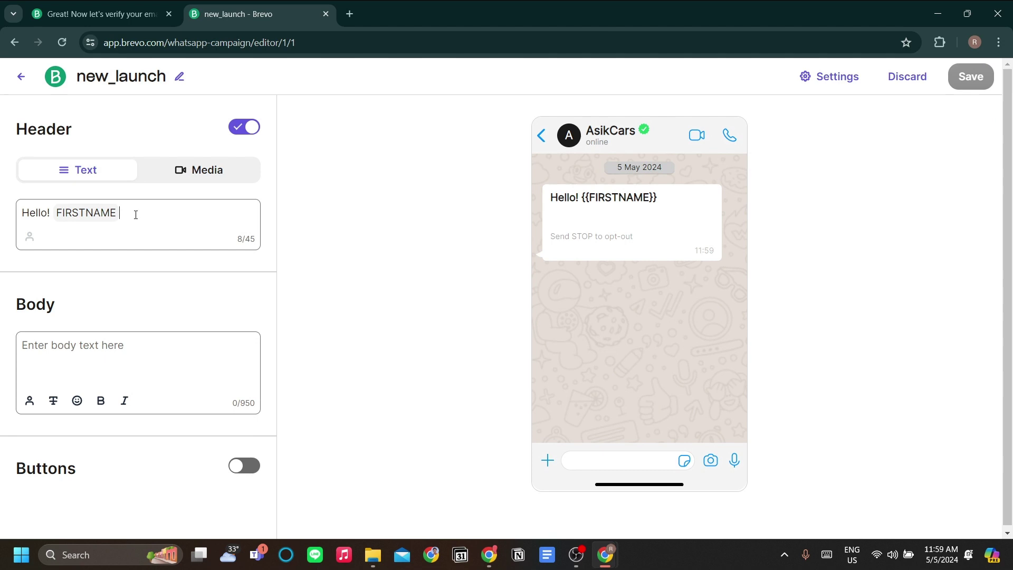
Step: Fix the header's exclamation mark and recheck the FIRSTNAME variable settings
type("!")
key("BackSpace")
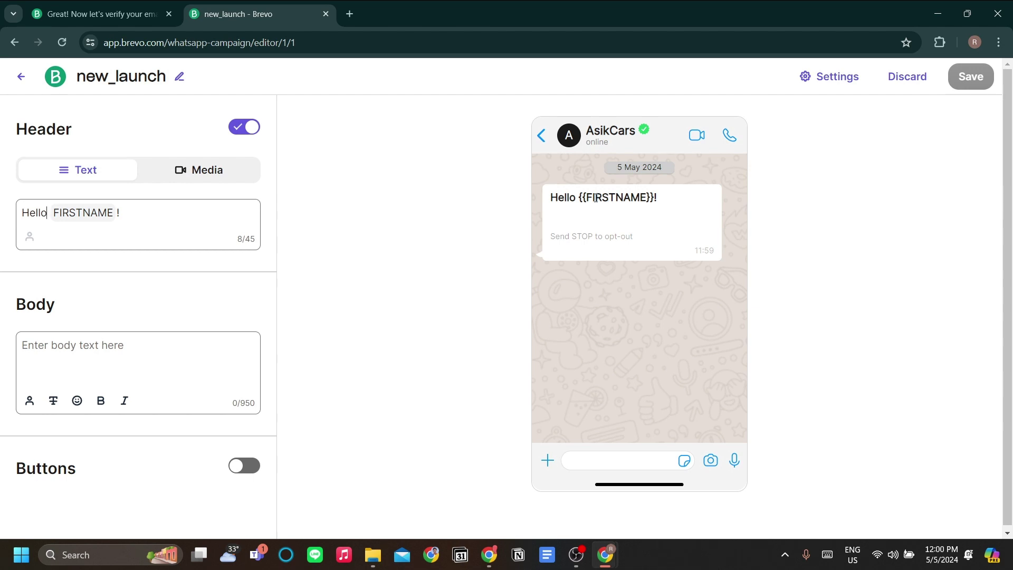
left_click(87, 213)
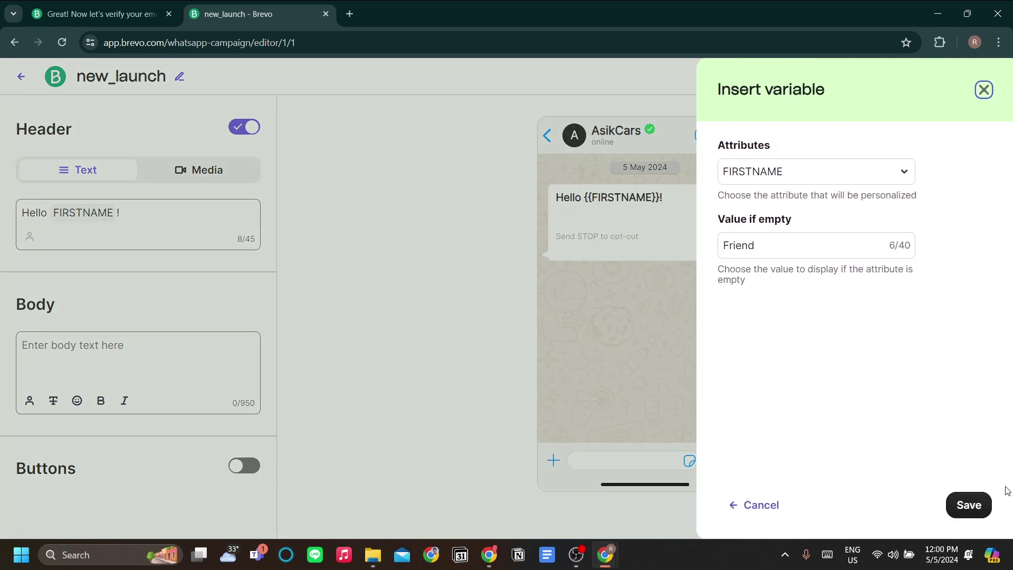
left_click(969, 505)
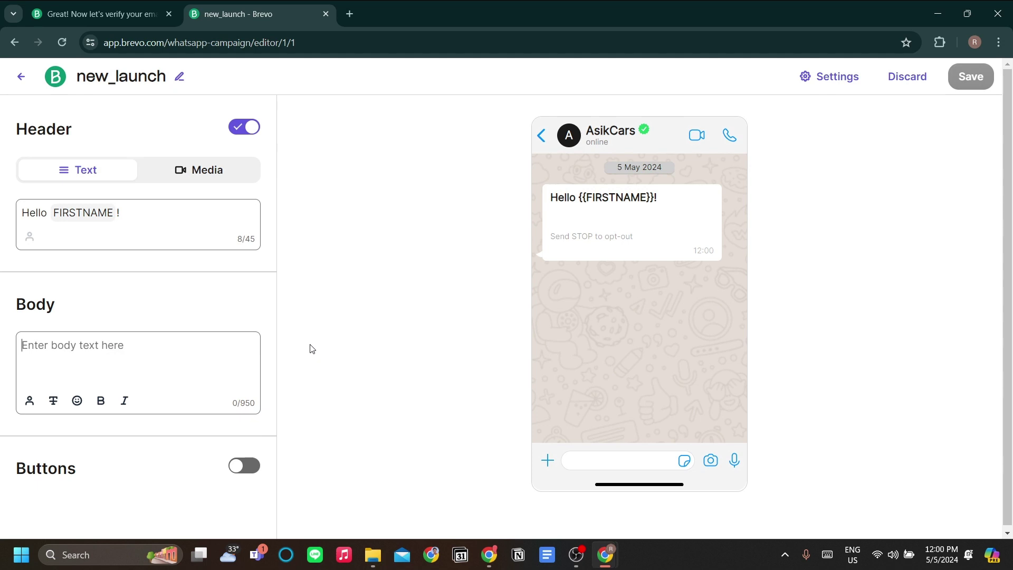
scroll(312, 349, "down", 1)
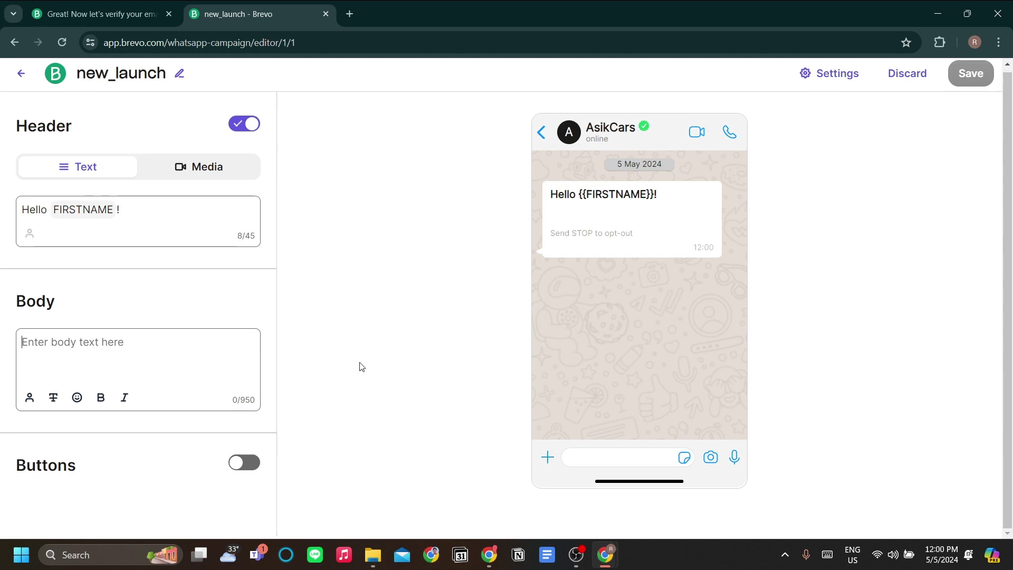
Step: Write the body 'This is the big thing since our first launch! grab your newest tech from us now!' with 'from' bolded
left_click(204, 353)
type("Thi")
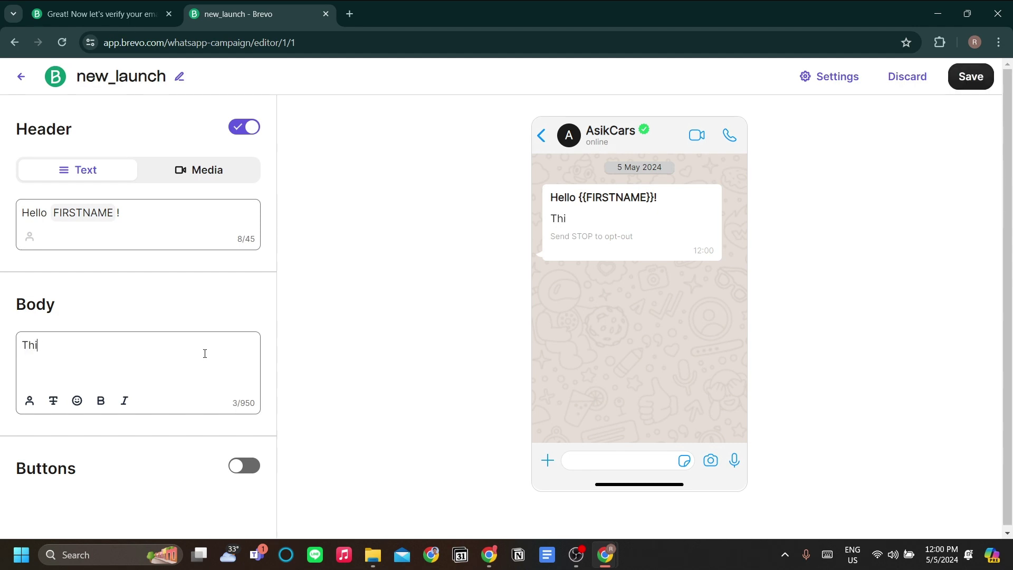
type("s is the big thing")
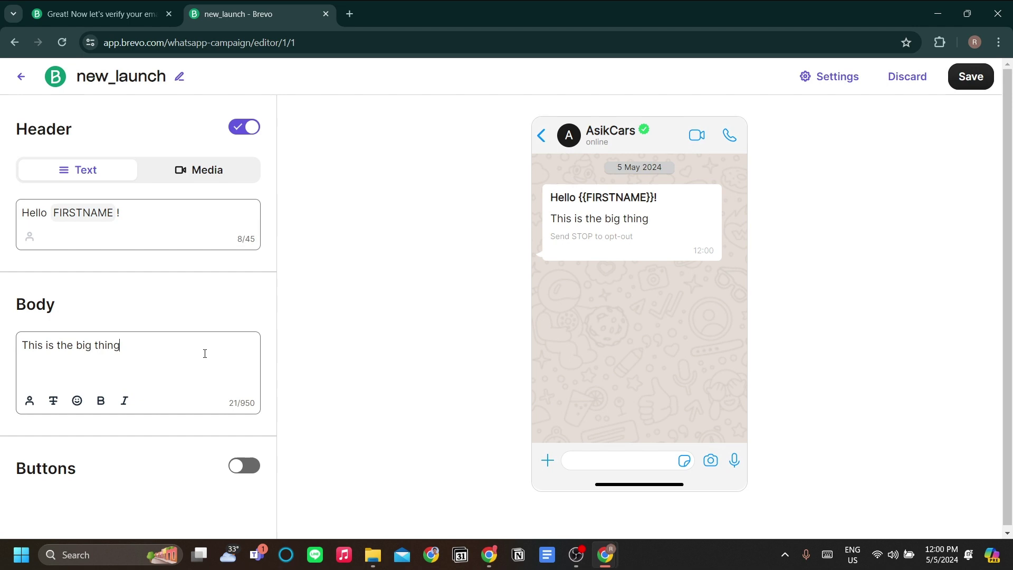
type(" since our fi")
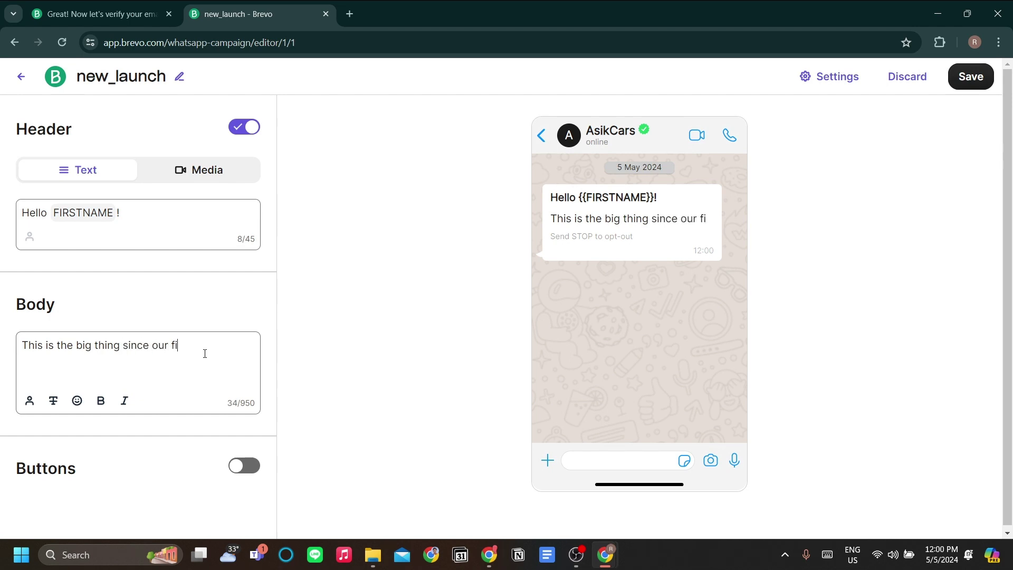
type("rst launch! gra")
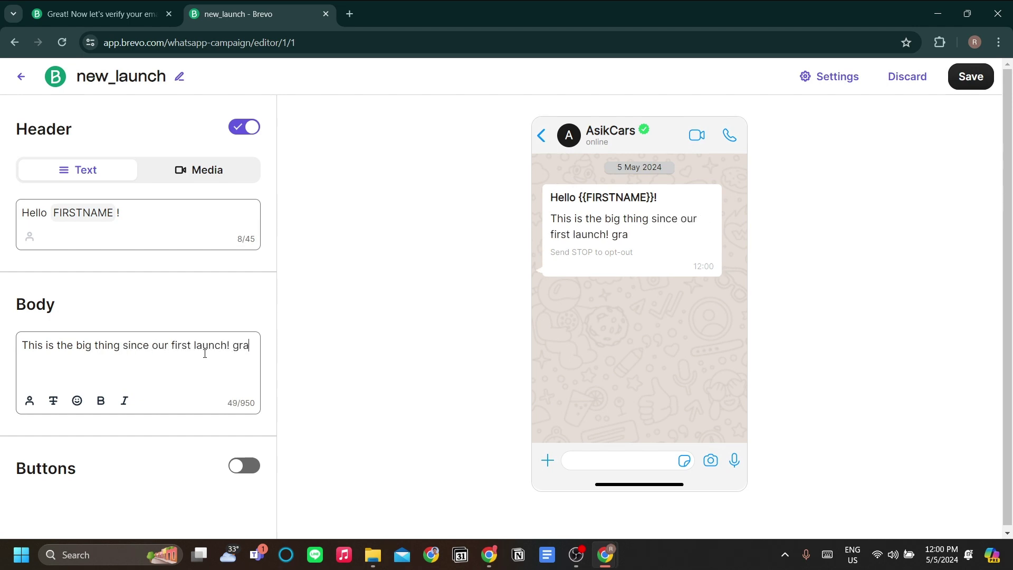
type("b your newest")
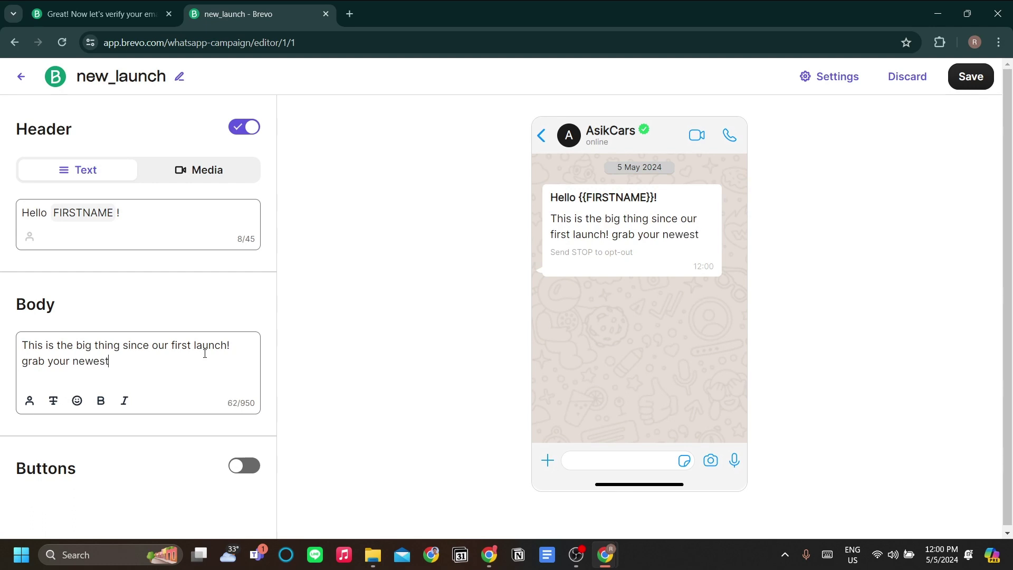
type(" tech fr")
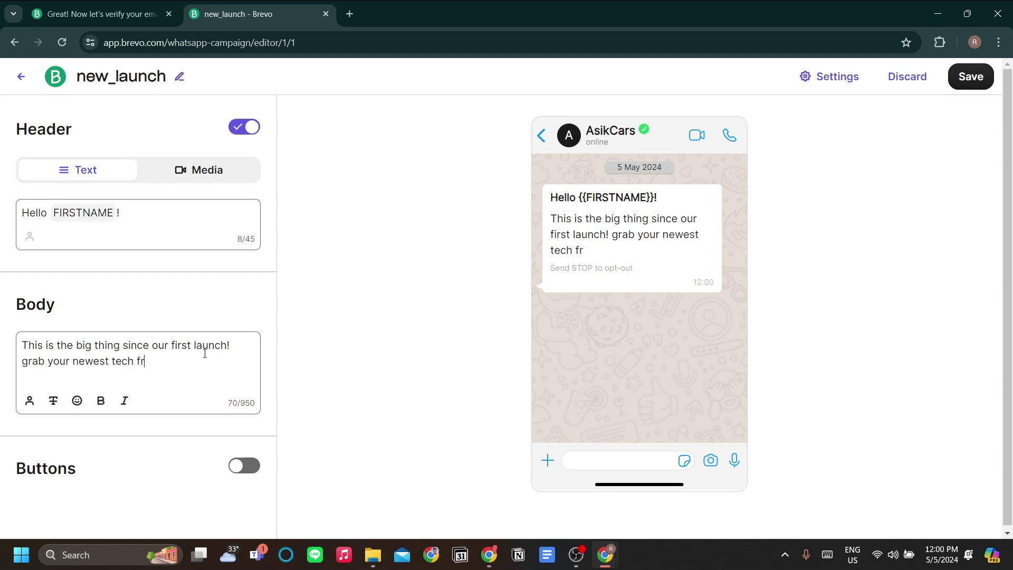
type("om us now!")
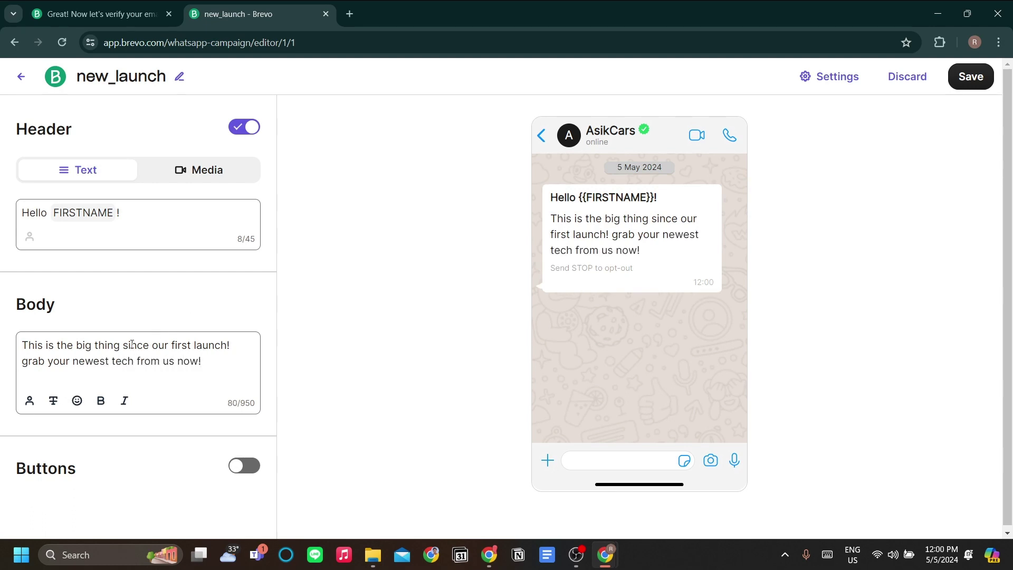
left_click_drag(162, 361, 140, 361)
left_click(101, 401)
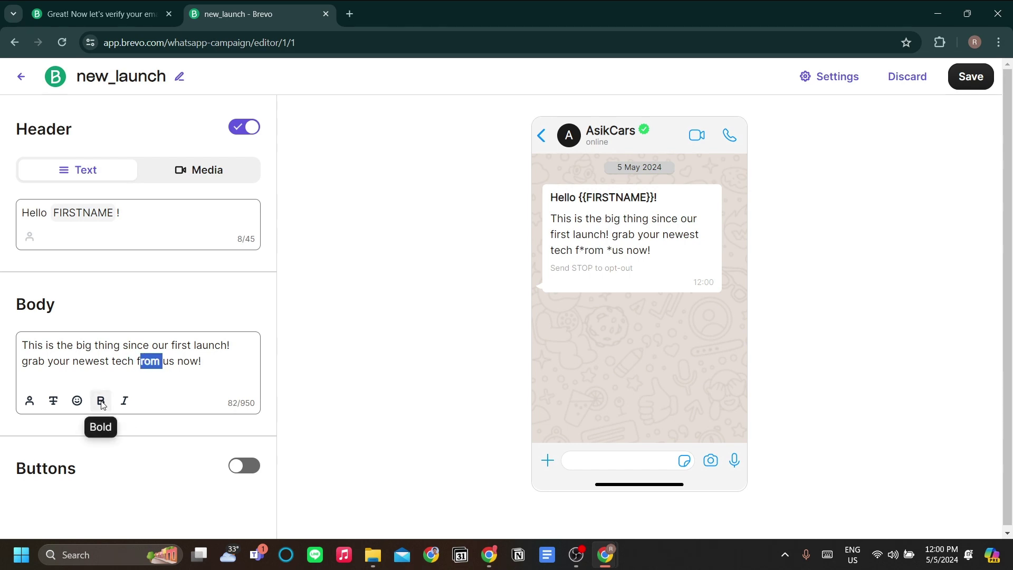
left_click(101, 401)
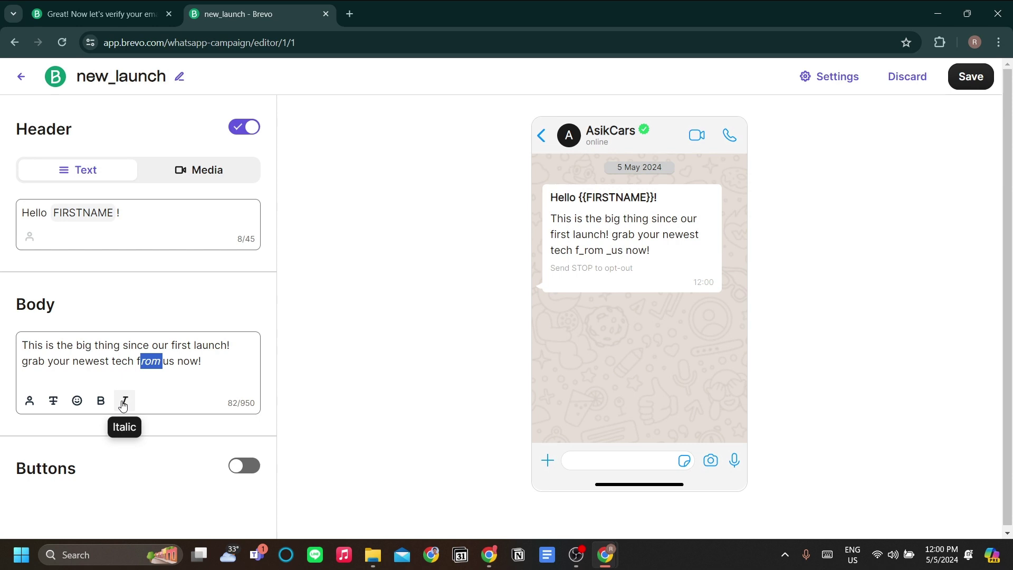
left_click_drag(137, 361, 160, 362)
left_click(101, 402)
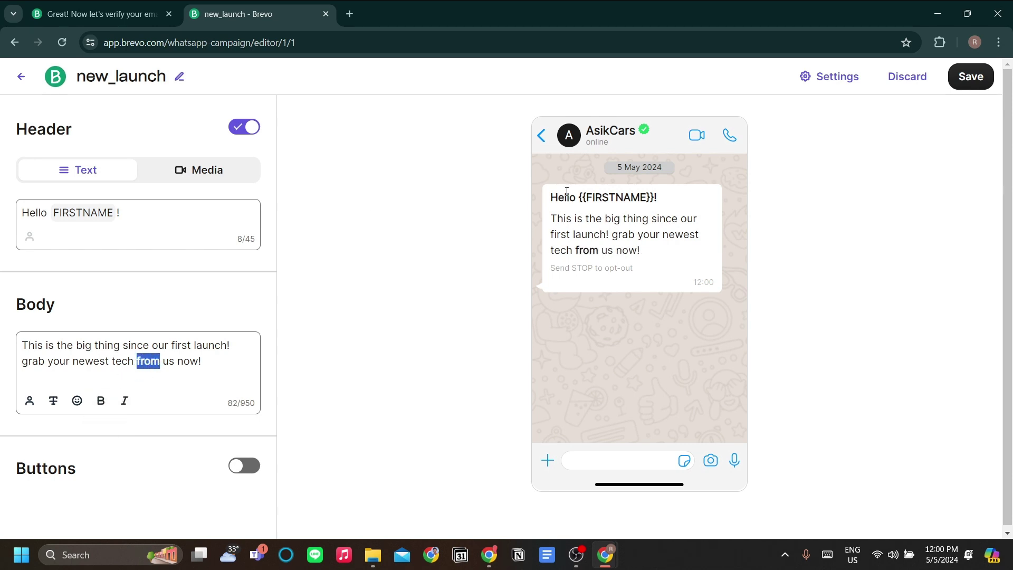
left_click(164, 362)
Step: Turn on Call-to-action buttons and add a button with action type Link
left_click(246, 465)
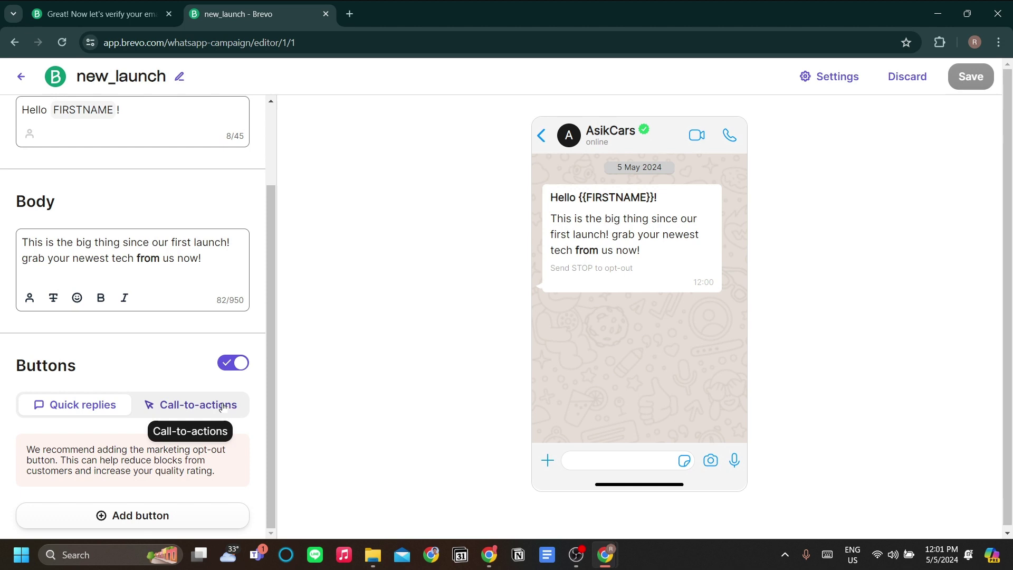
scroll(222, 412, "up", 1)
left_click(192, 473)
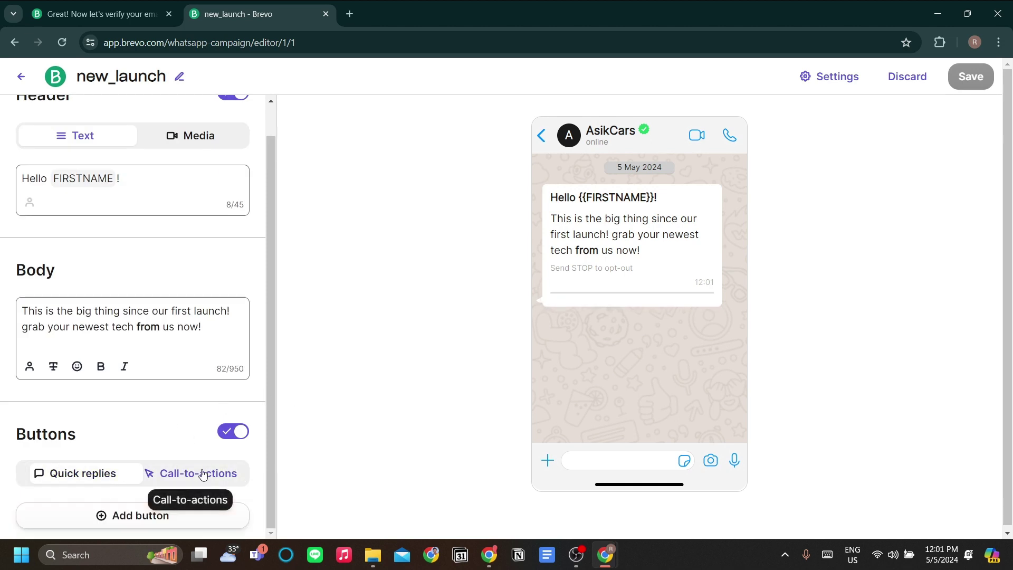
left_click(191, 520)
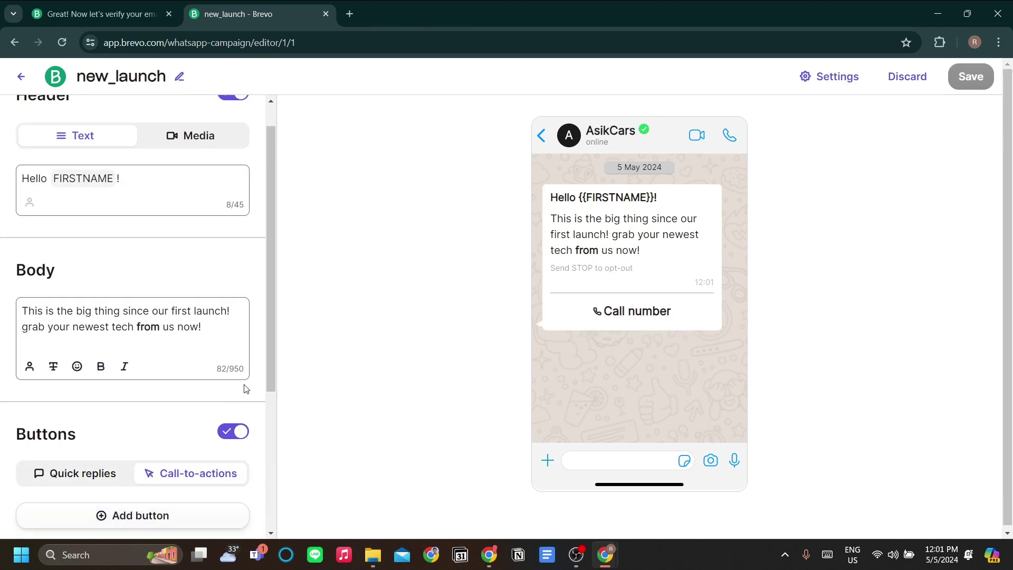
scroll(161, 423, "down", 2)
scroll(153, 475, "down", 2)
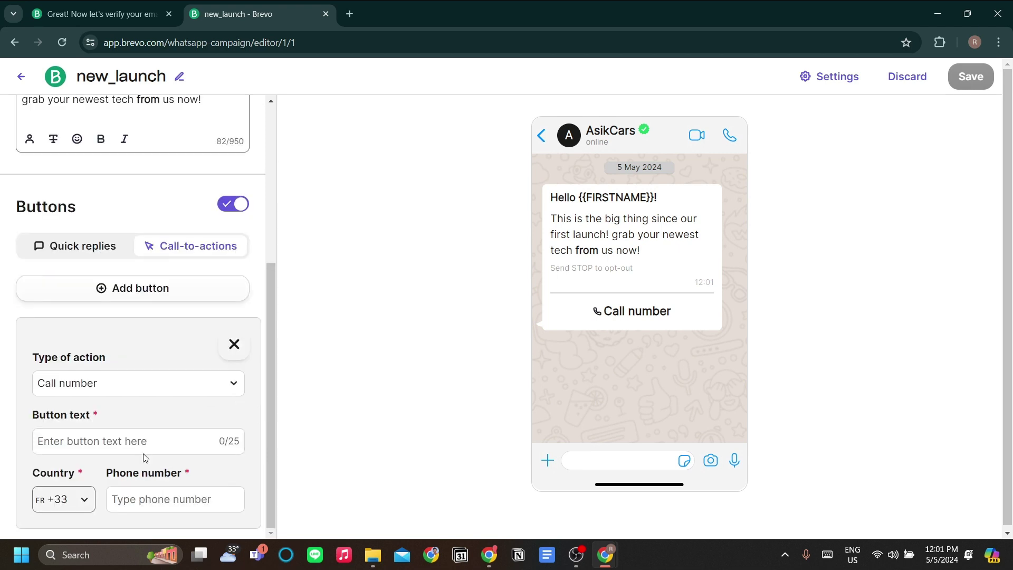
triple_click(111, 385)
left_click(111, 385)
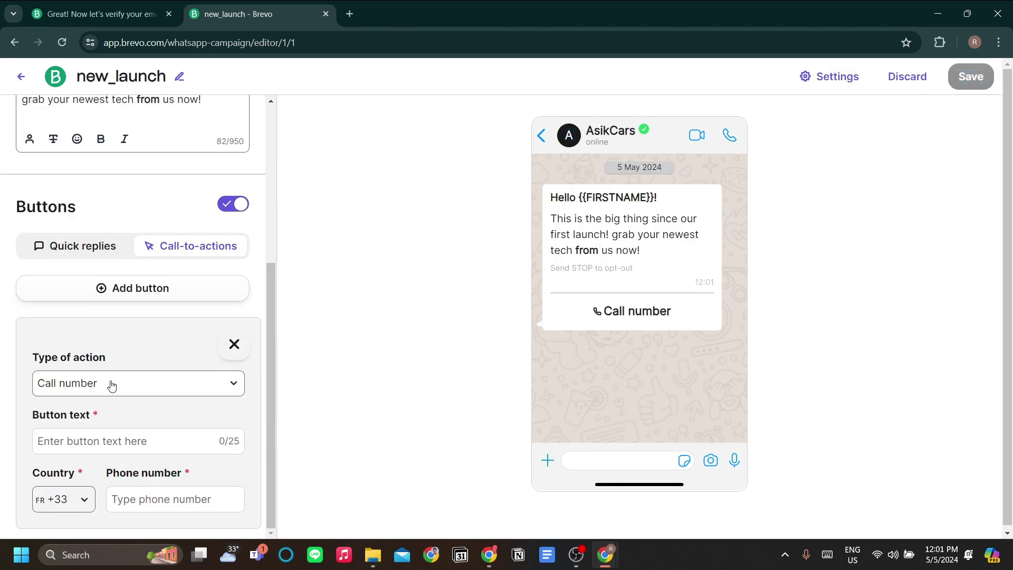
left_click(111, 385)
left_click(111, 385)
left_click(112, 385)
left_click(113, 448)
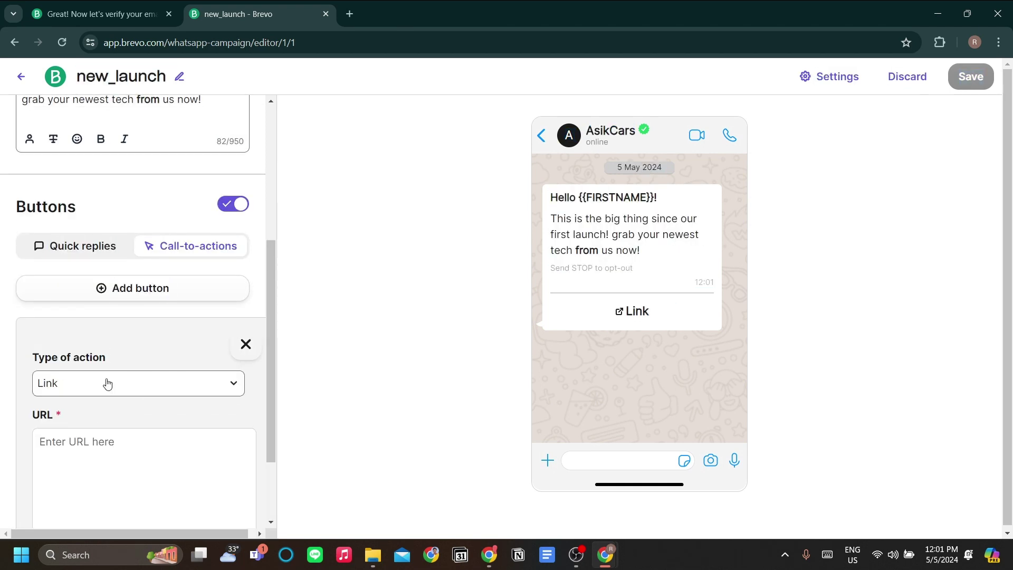
Step: Switch the button's action to calling a number, then set it back to Link
left_click(106, 382)
left_click(129, 414)
scroll(137, 440, "down", 1)
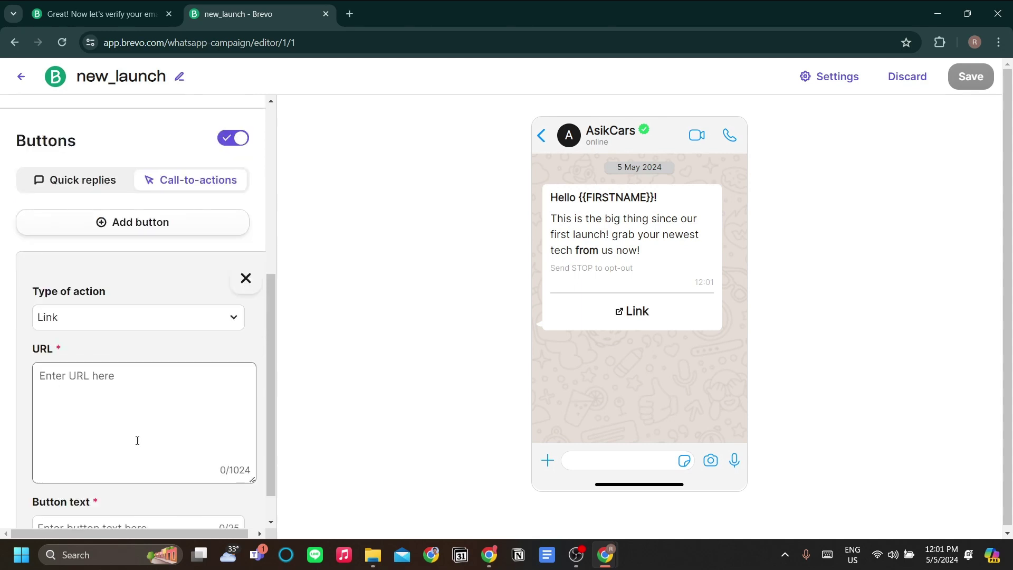
left_click(125, 383)
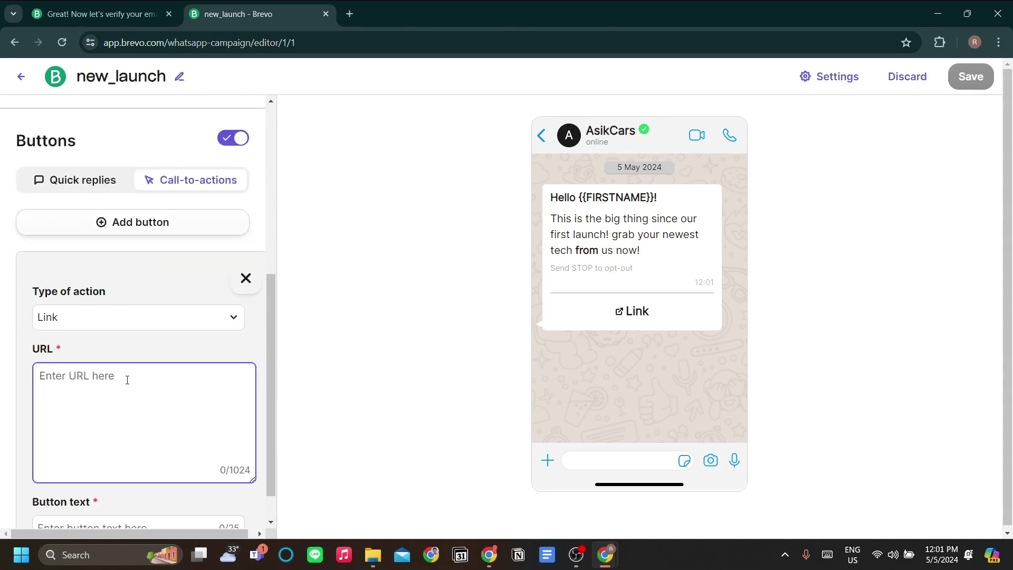
scroll(140, 379, "down", 1)
left_click(132, 284)
left_click(134, 314)
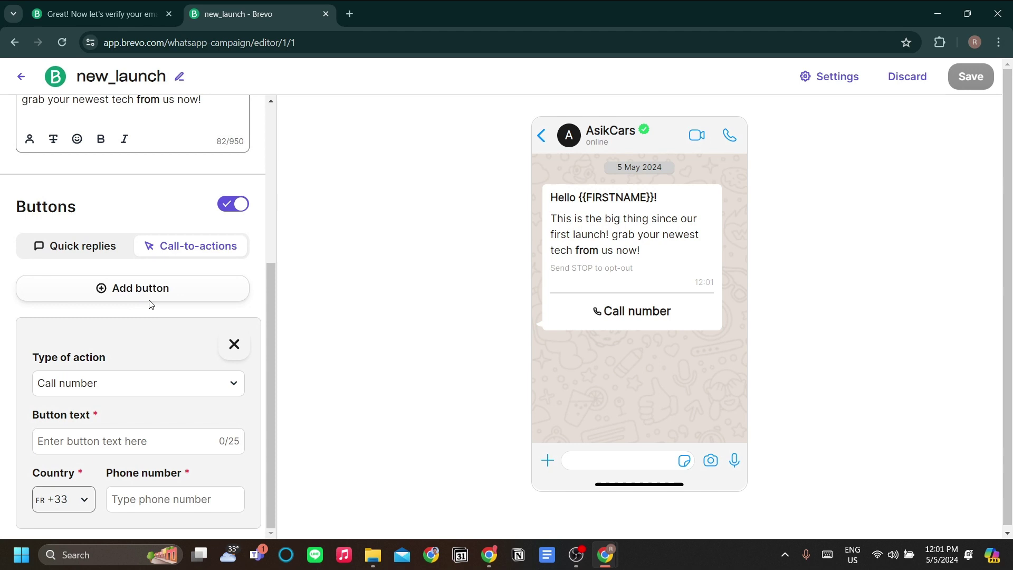
scroll(459, 342, "down", 1)
left_click(136, 386)
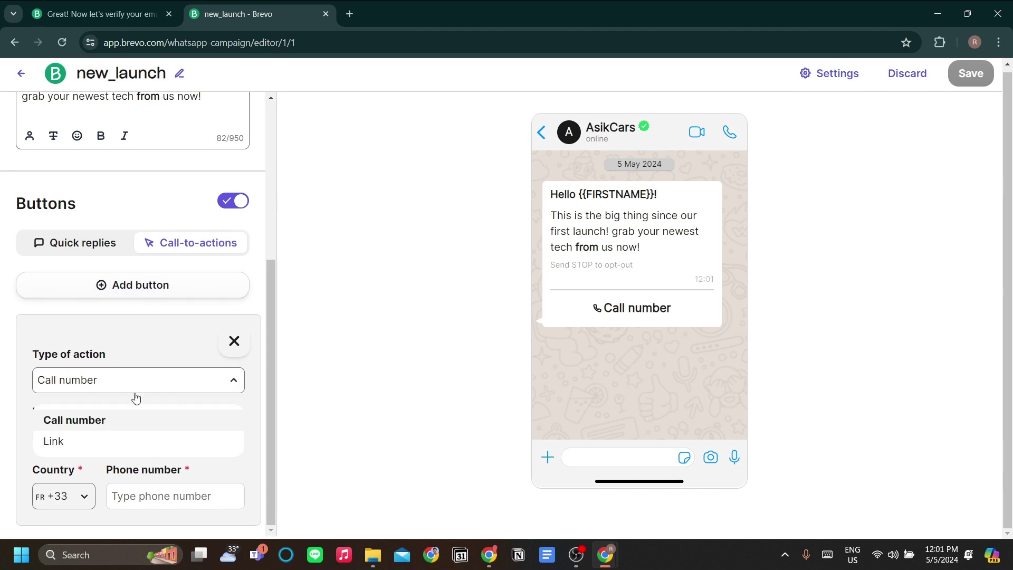
left_click(138, 441)
scroll(159, 381, "down", 2)
left_click(117, 352)
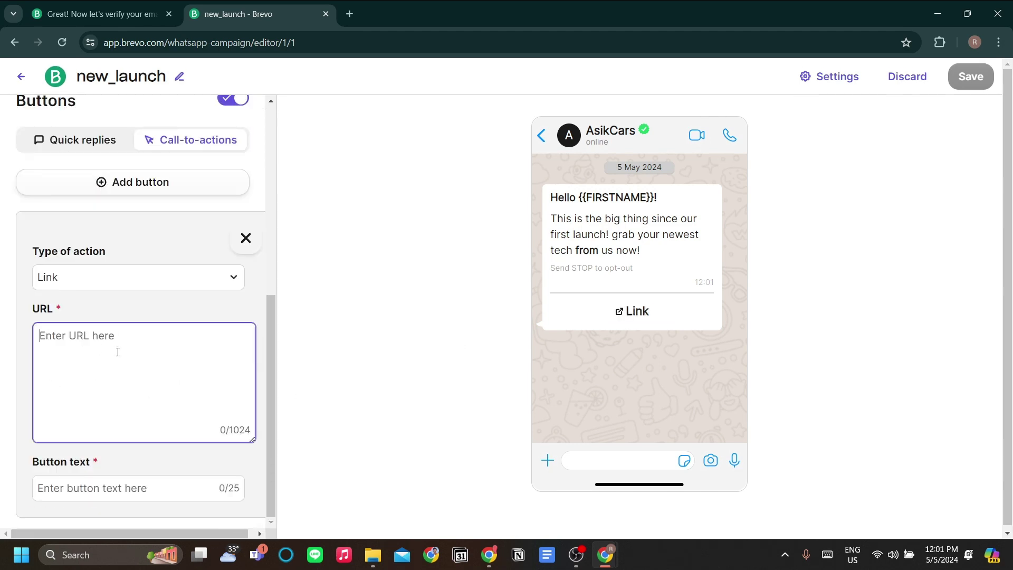
scroll(160, 417, "down", 1)
Step: Label the button 'Shop Now!' and set its link to yourwebsite.com
left_click(158, 484)
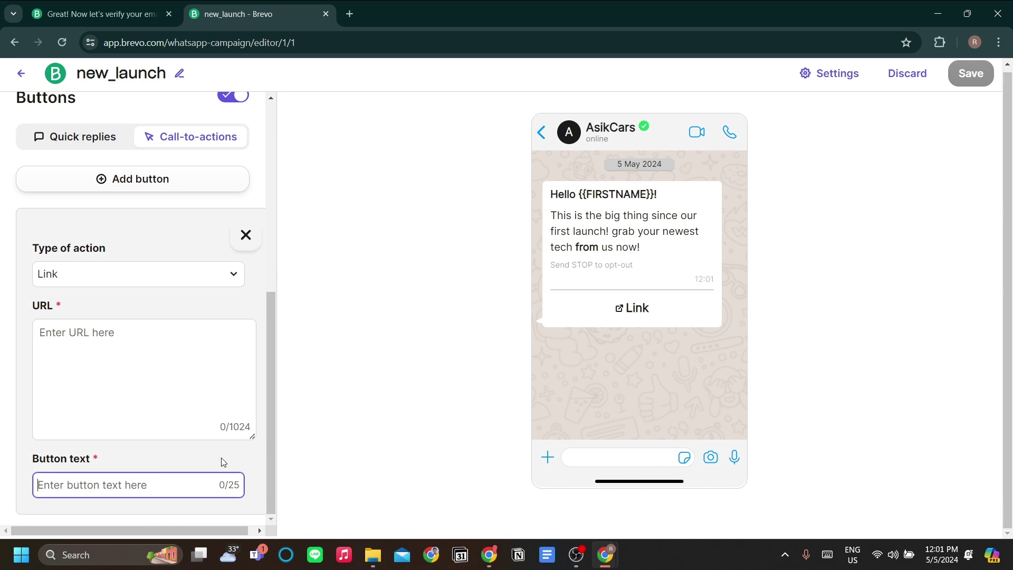
type("Shop Now")
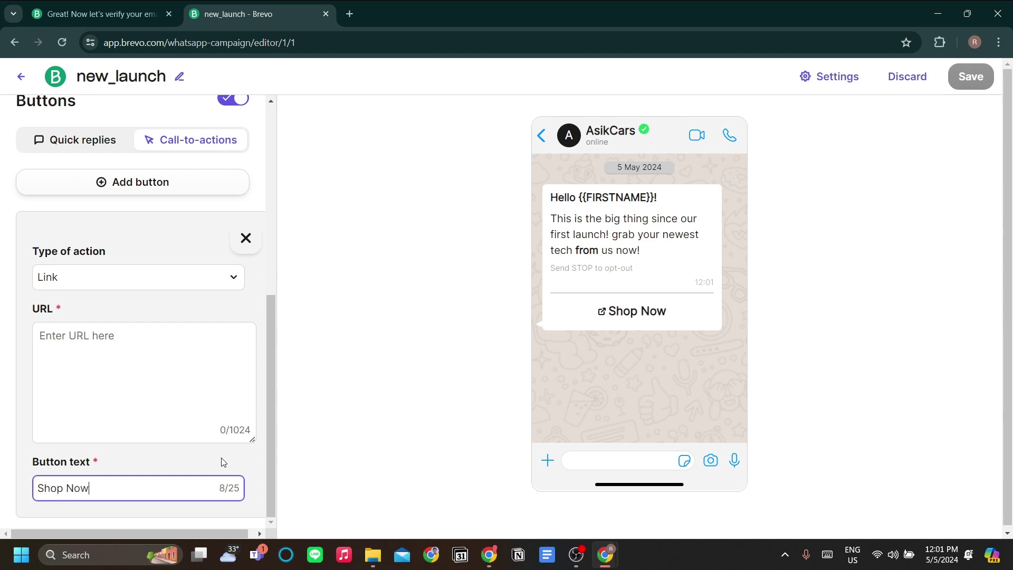
type("!")
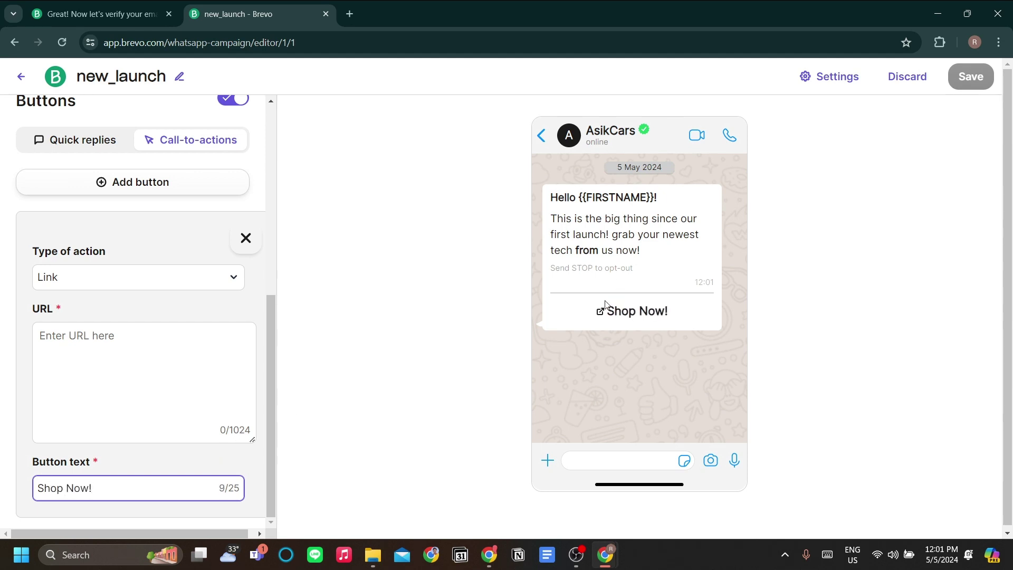
left_click(181, 388)
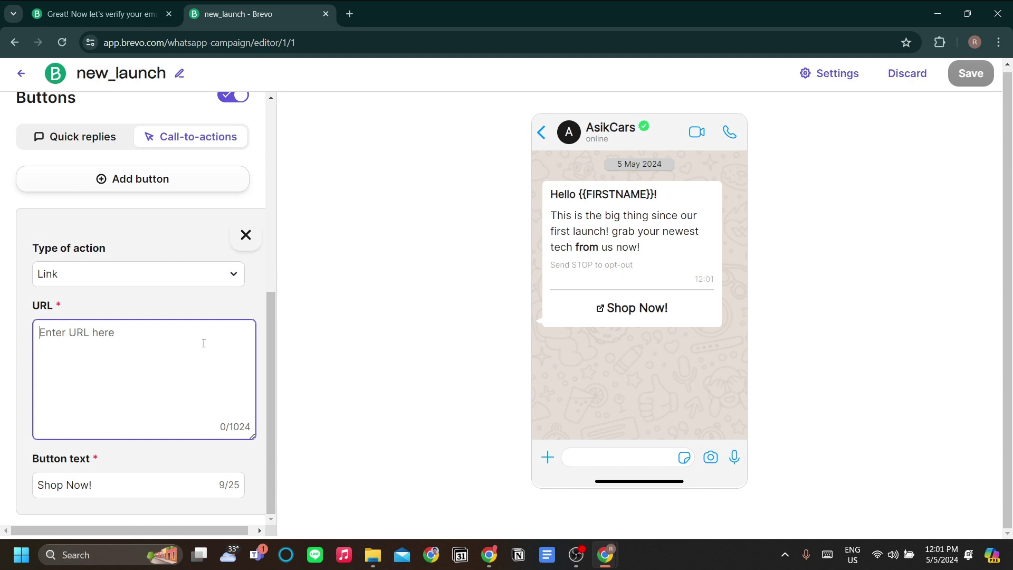
type("yo")
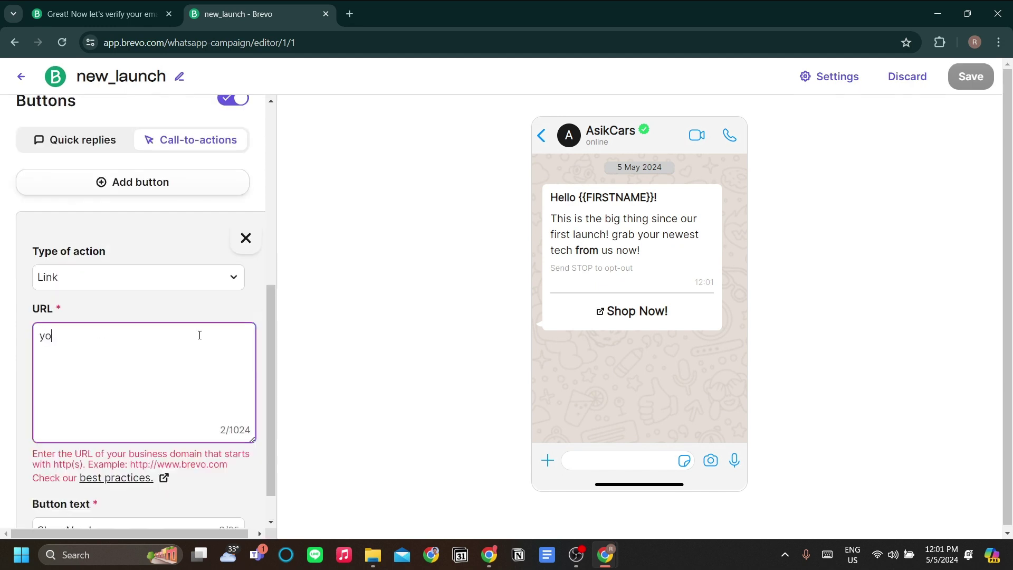
type("urwebsite.com")
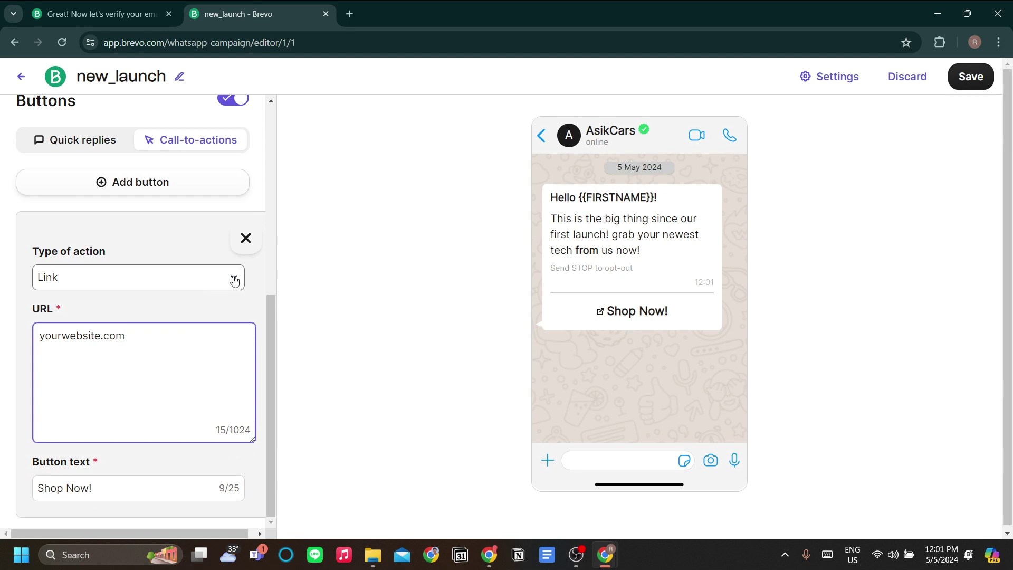
left_click(344, 283)
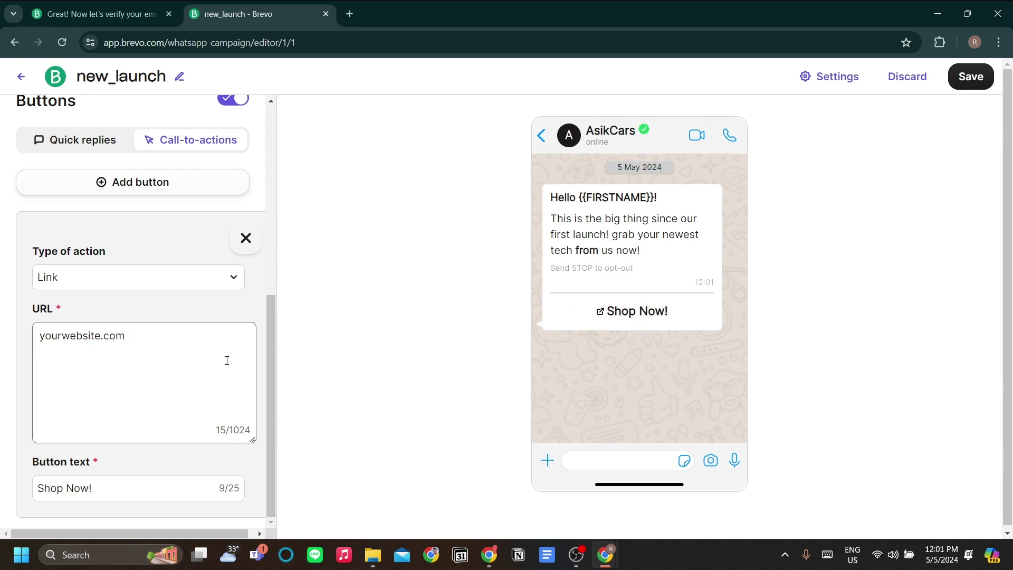
left_click_drag(227, 360, 3, 365)
left_click(412, 362)
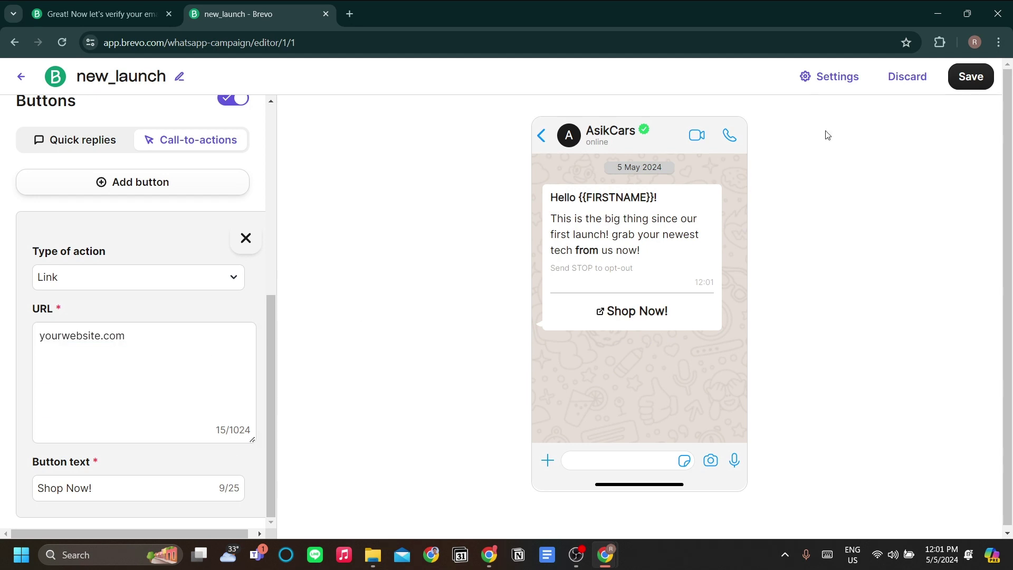
Step: Save the new_launch template, then submit it to Meta for approval
left_click(965, 86)
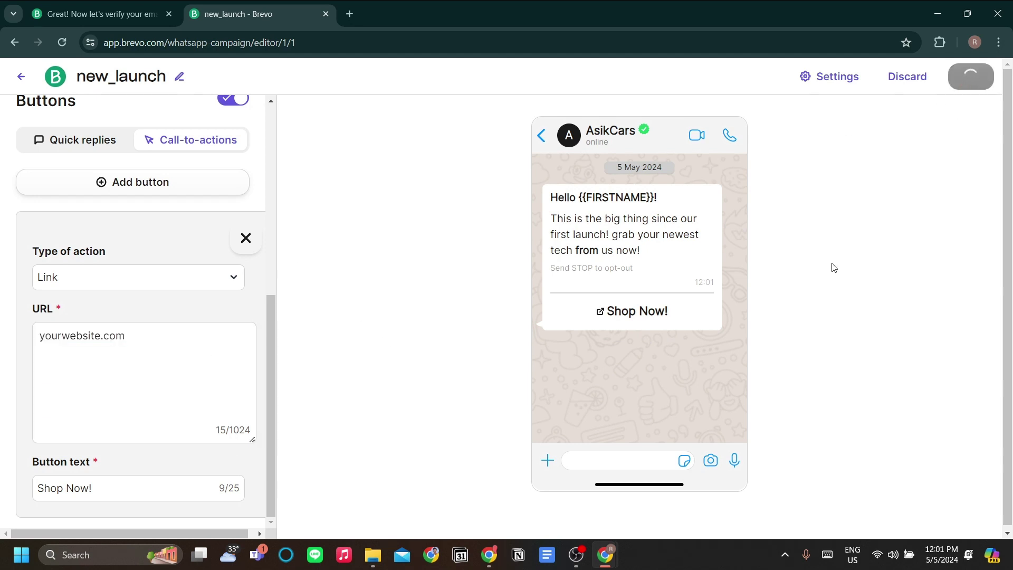
scroll(222, 262, "up", 3)
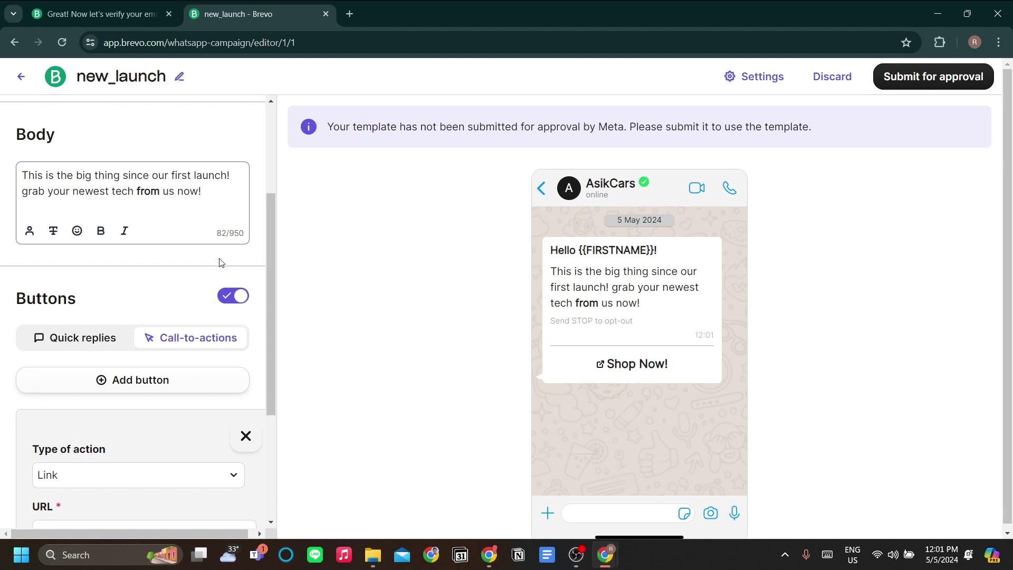
left_click(937, 83)
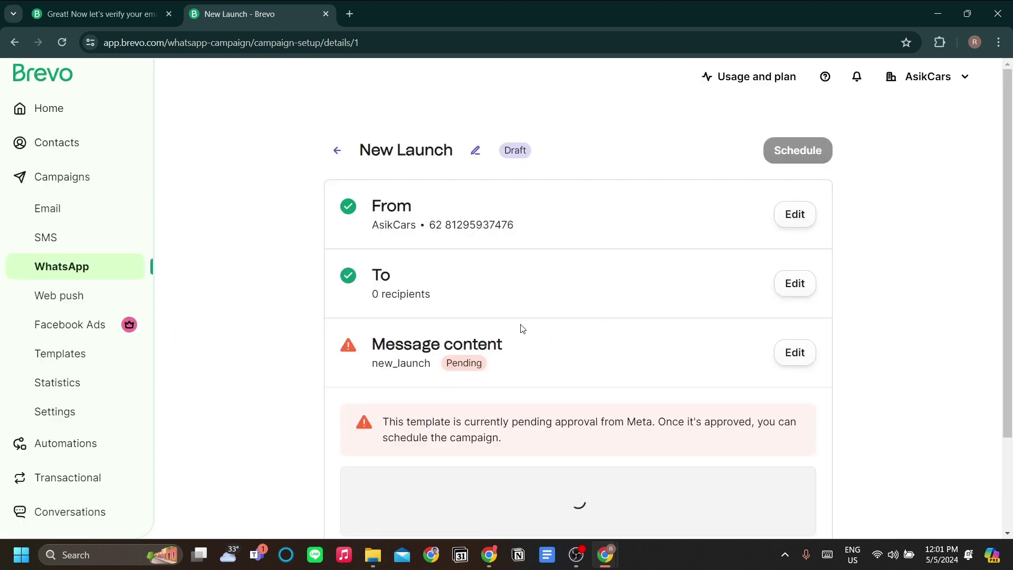
Step: Go back to the WhatsApp Campaigns list and open Contacts from the sidebar
left_click(347, 158)
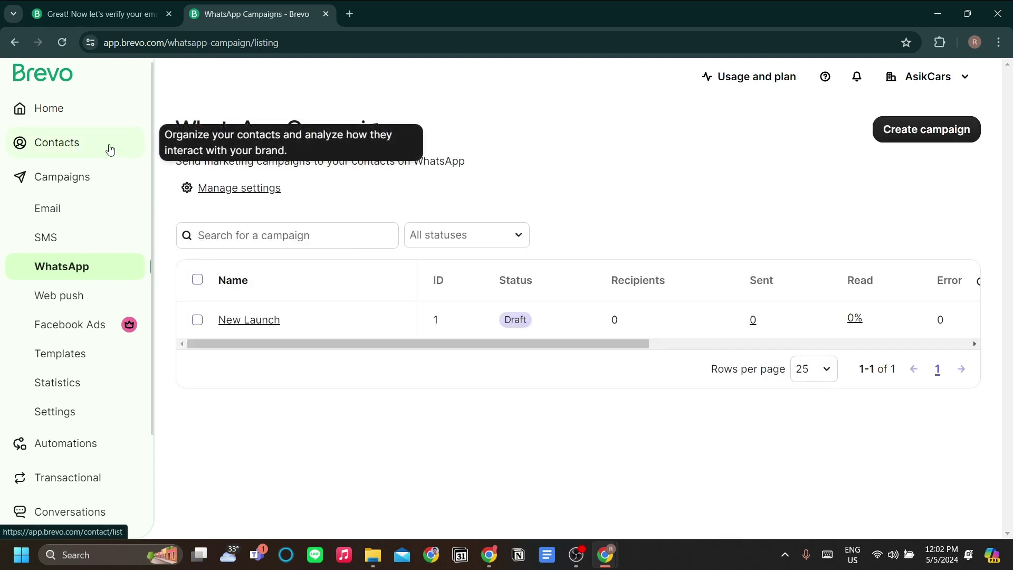
left_click(109, 150)
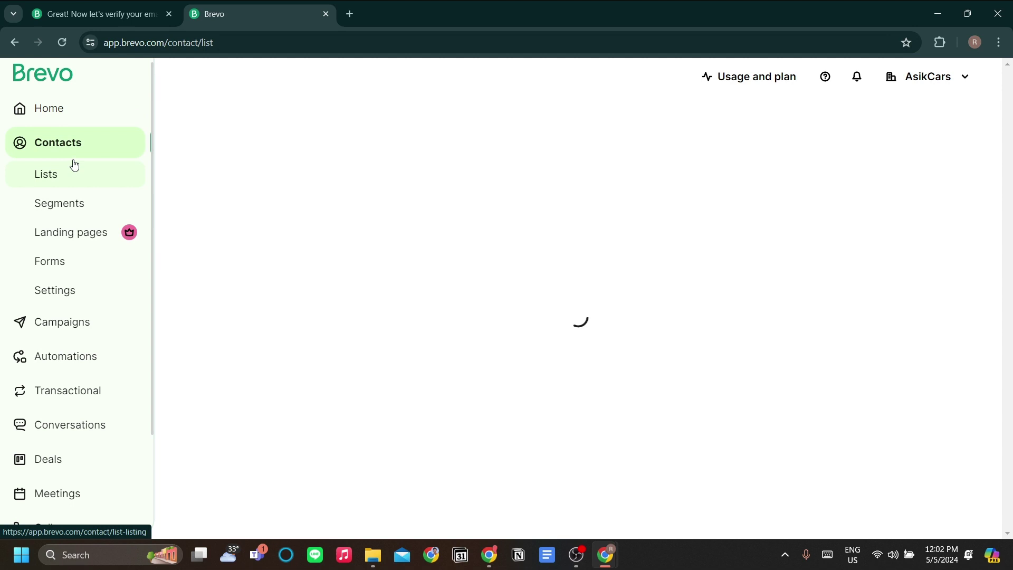